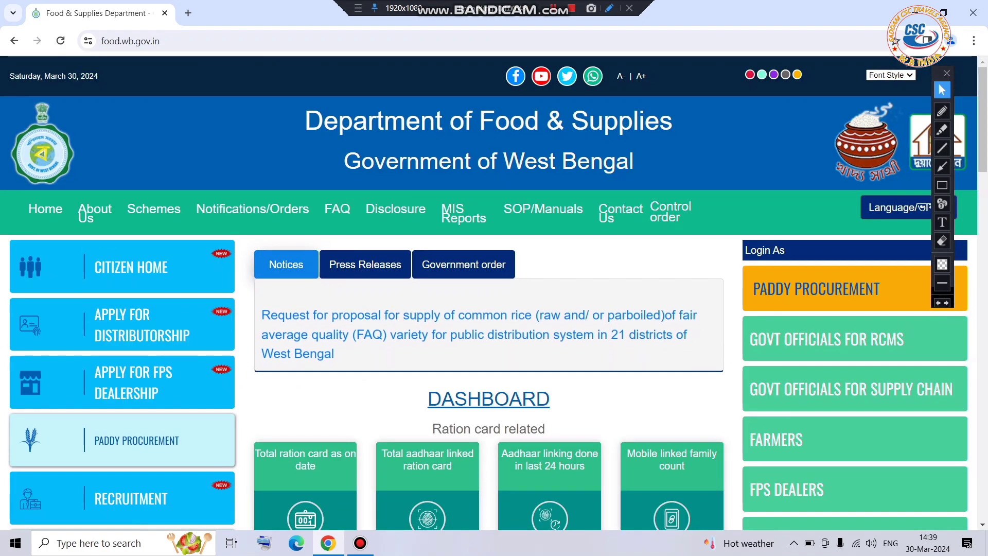
Open the CITIZEN HOME section of the portal
scroll(494, 293, down, 1)
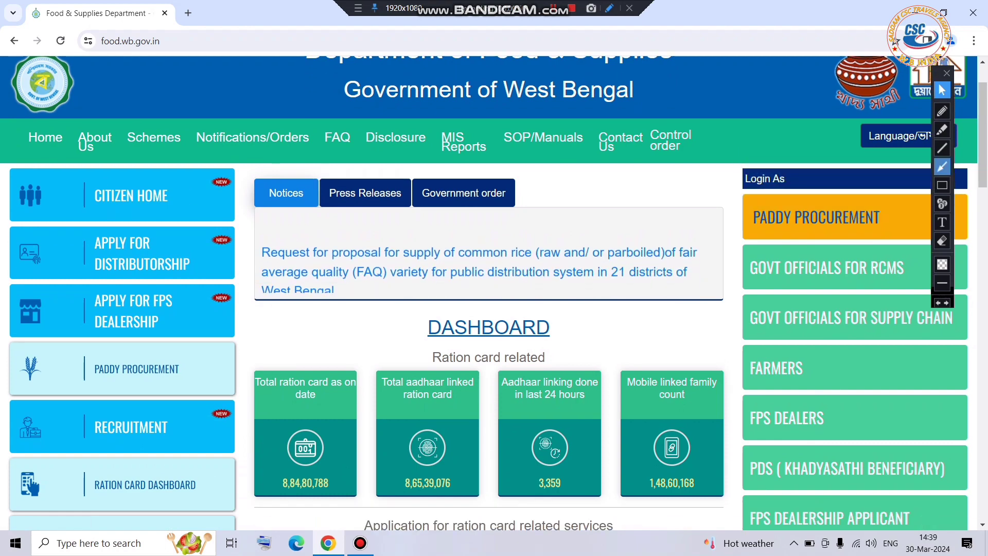
click(942, 185)
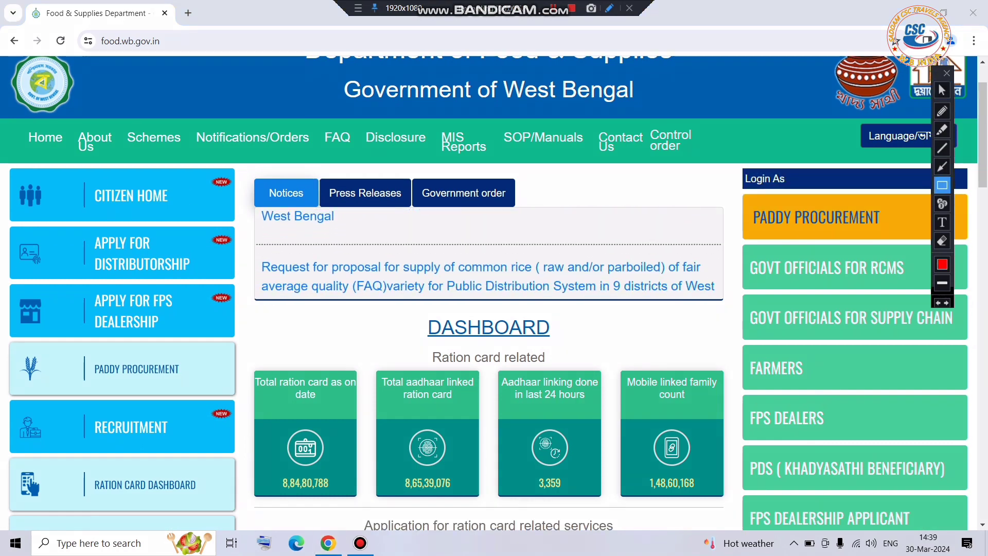
mouse_move(57, 183)
mouse_down()
mouse_move(189, 229)
mouse_move(207, 223)
mouse_up()
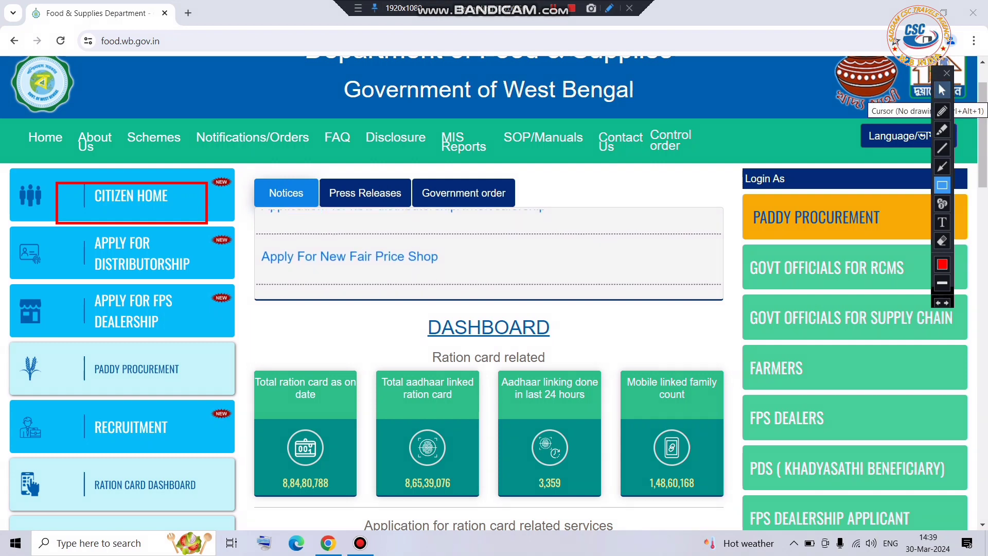
click(942, 91)
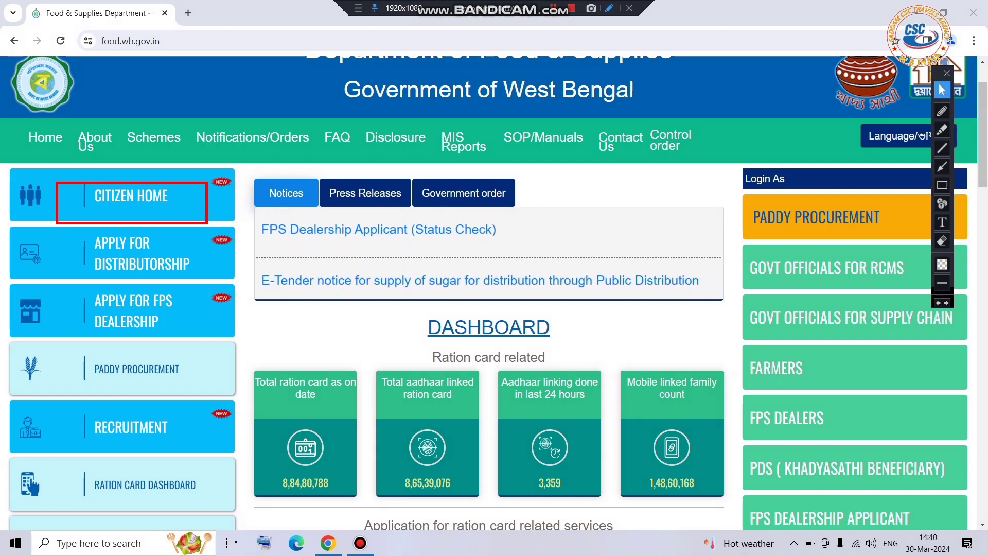
click(131, 195)
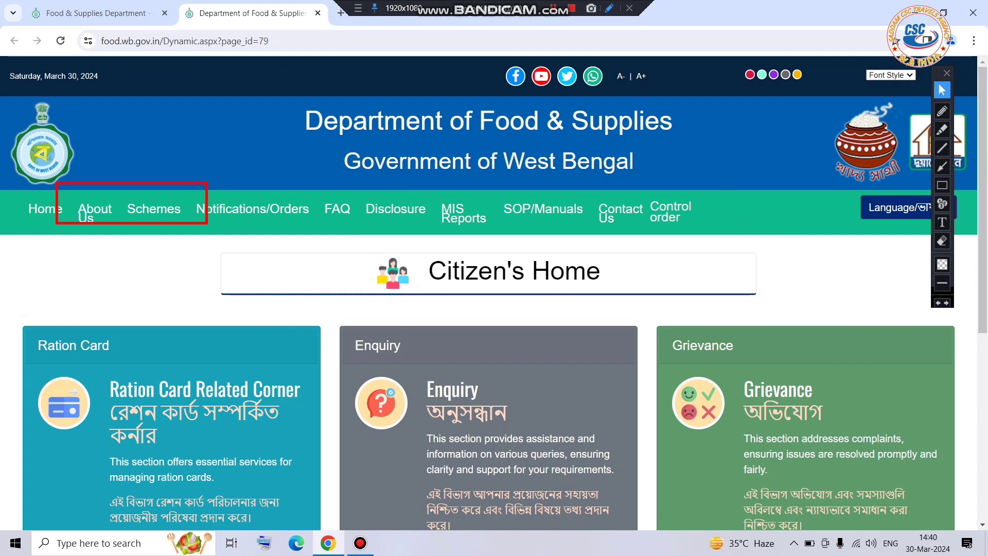
Go to the Ration Card Related Corner page via its 'Click To Know More' link
scroll(494, 292, down, 1)
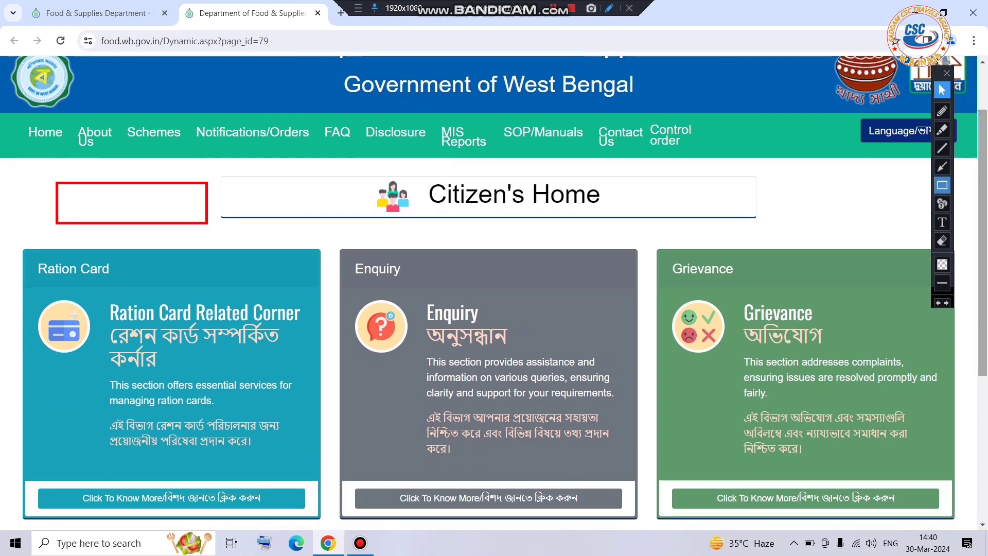
click(942, 185)
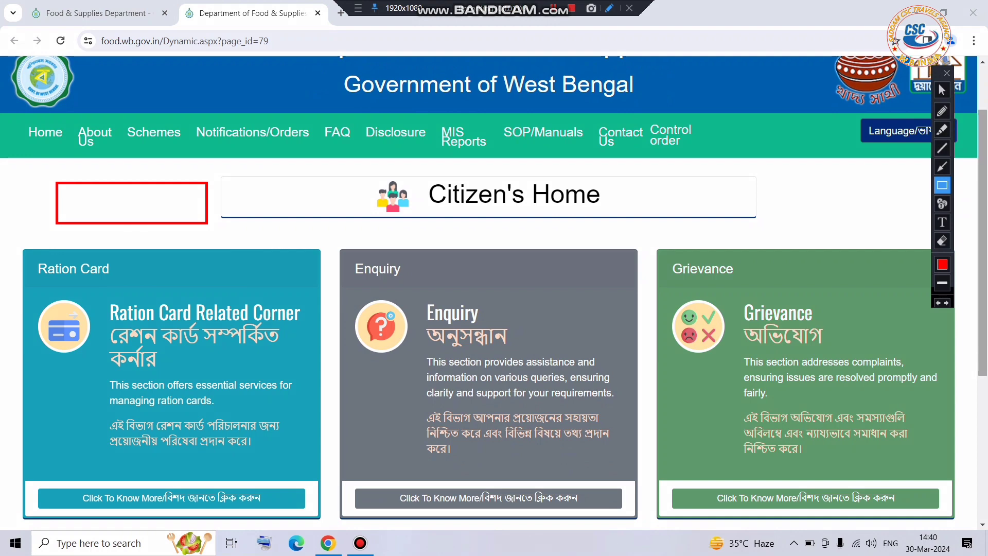
drag(100, 293, 312, 380)
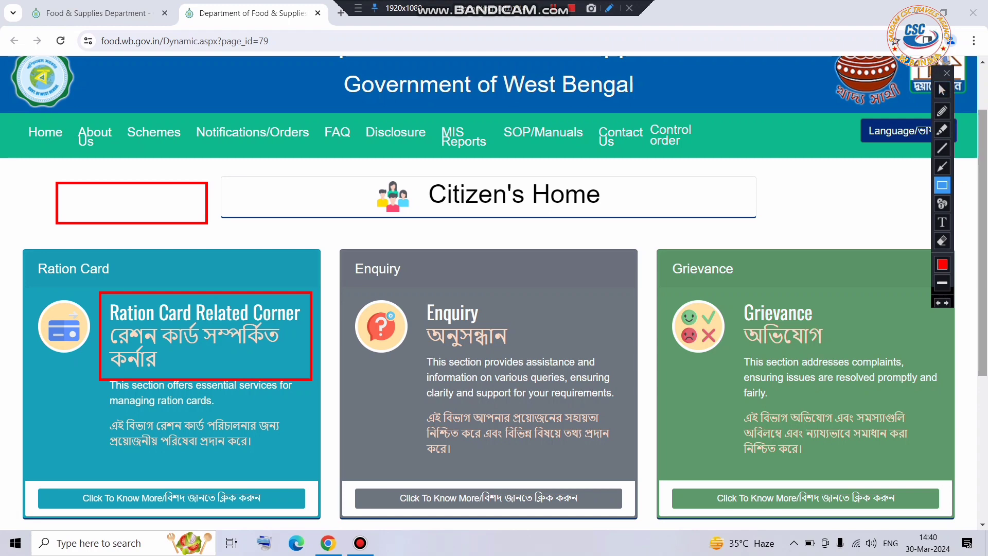
click(942, 90)
click(171, 498)
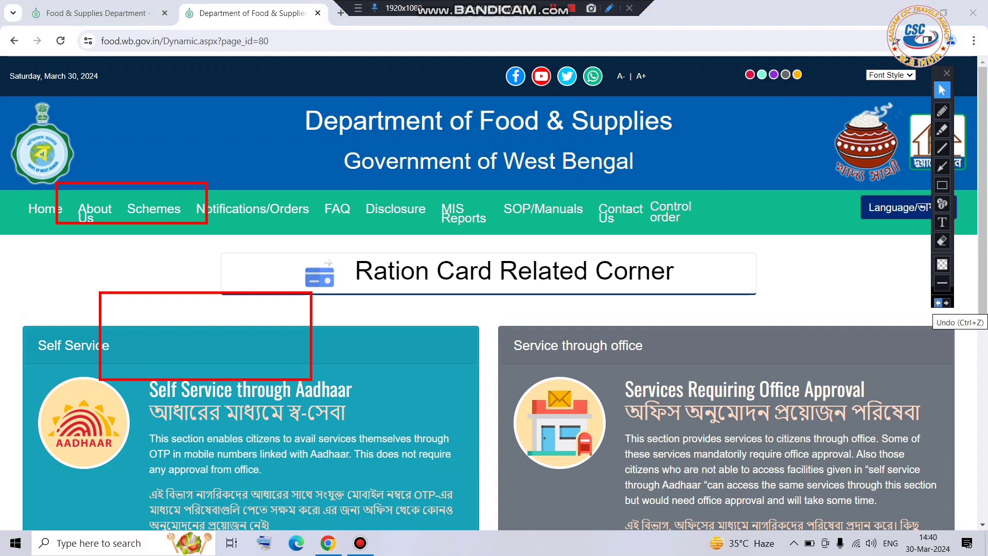
Open the Self Service Through Aadhaar page
click(938, 303)
click(938, 303)
scroll(488, 293, down, 5)
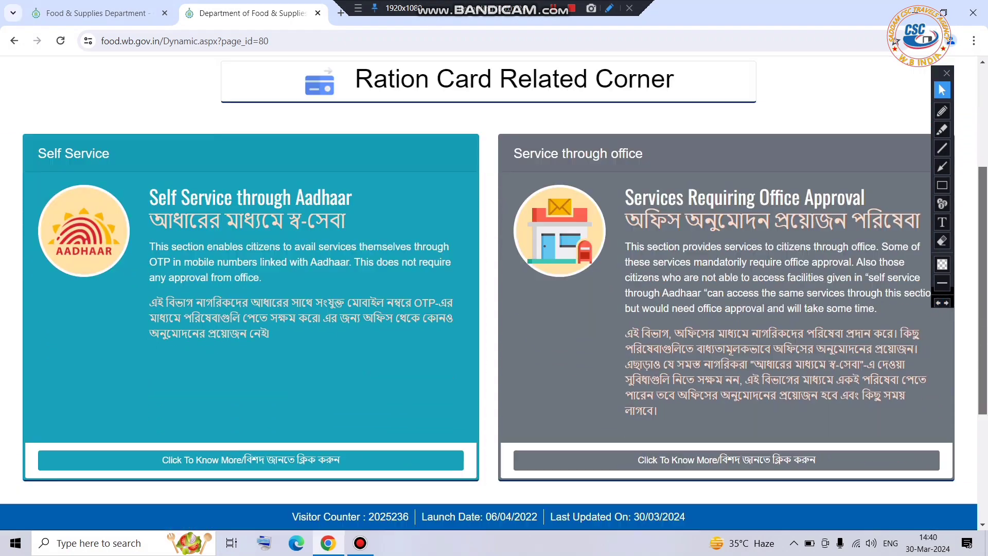
click(941, 185)
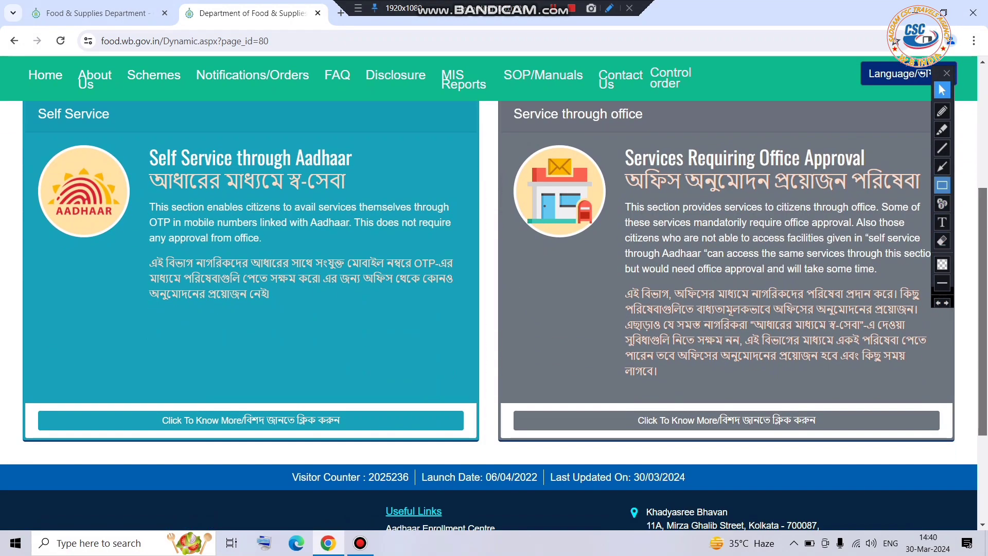
drag(145, 135, 475, 343)
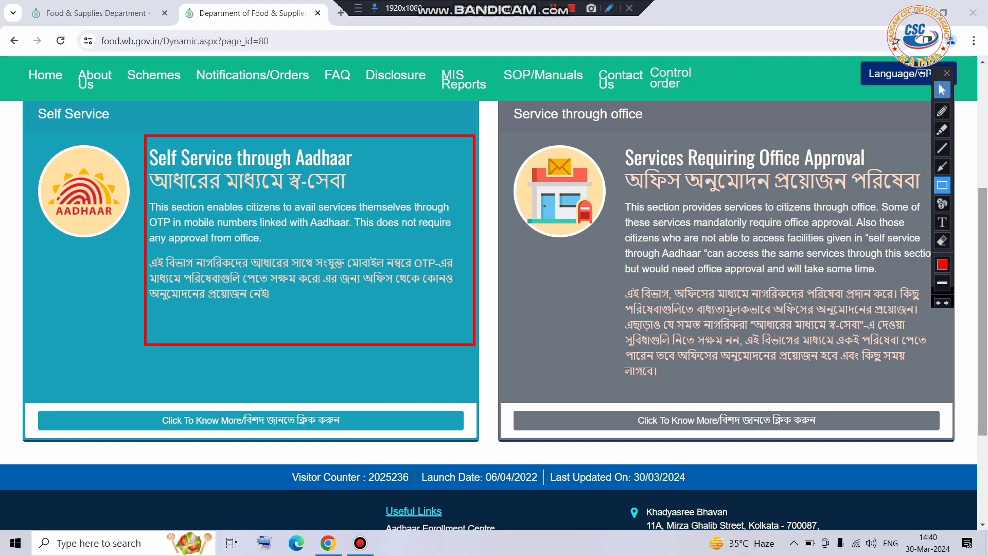
click(942, 90)
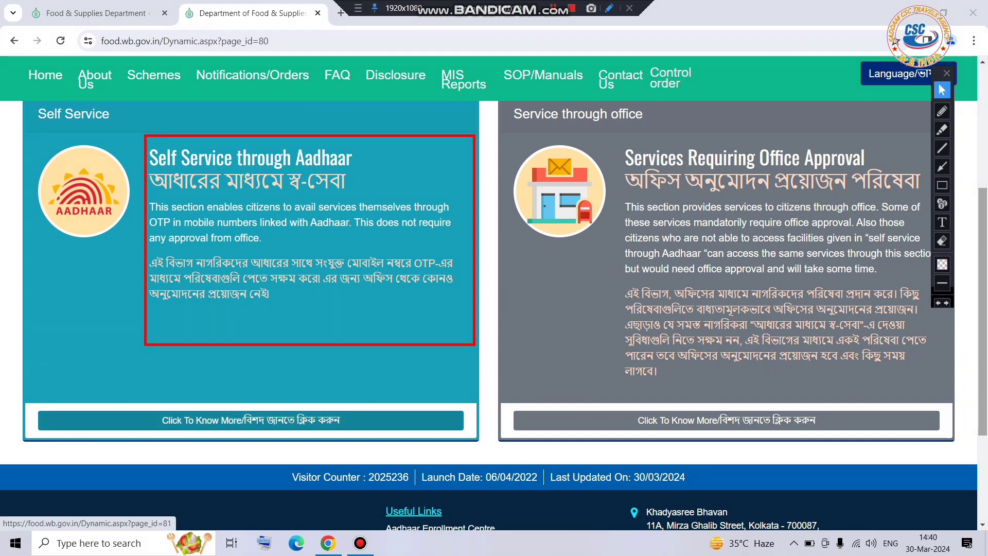
click(250, 420)
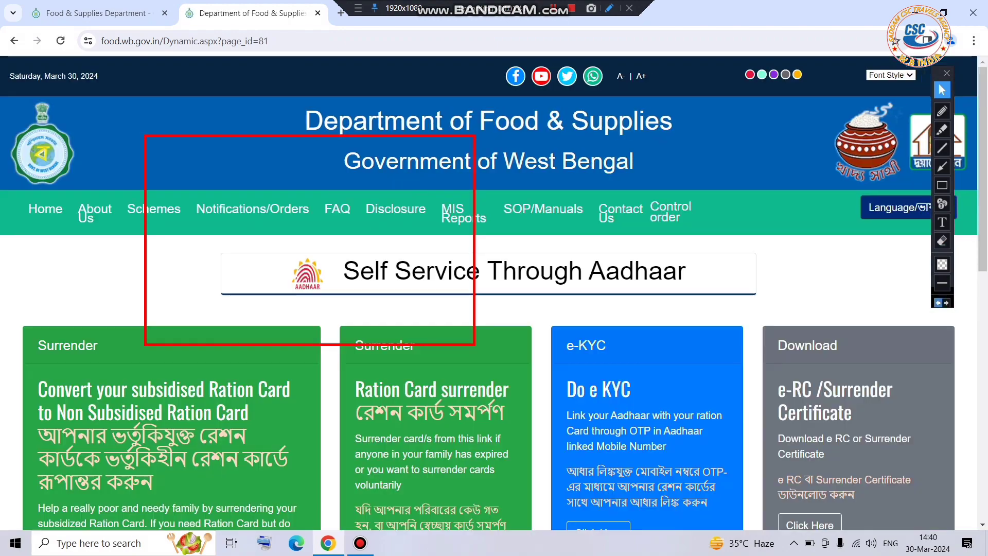
Start the Change Your FPS application from its card
click(938, 302)
drag(982, 216, 982, 394)
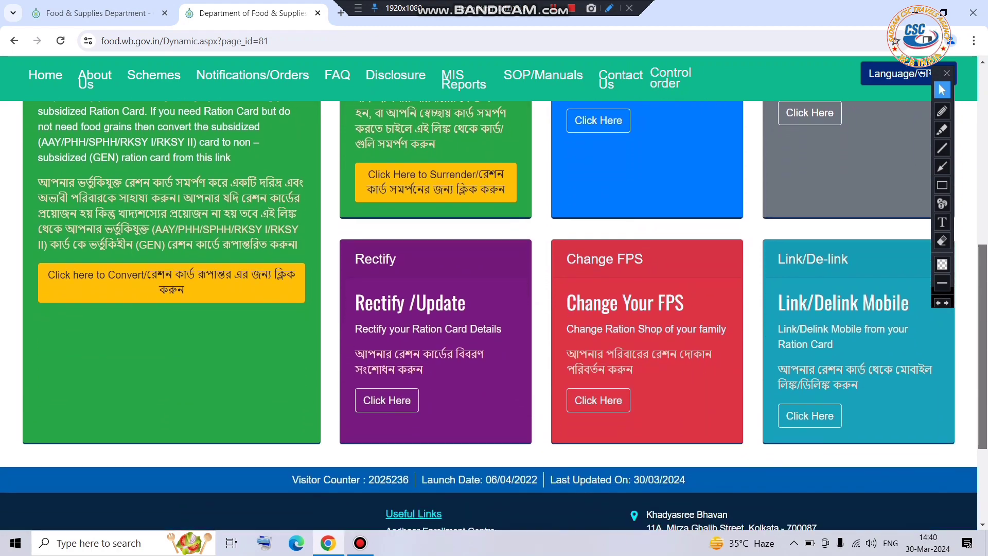
click(942, 185)
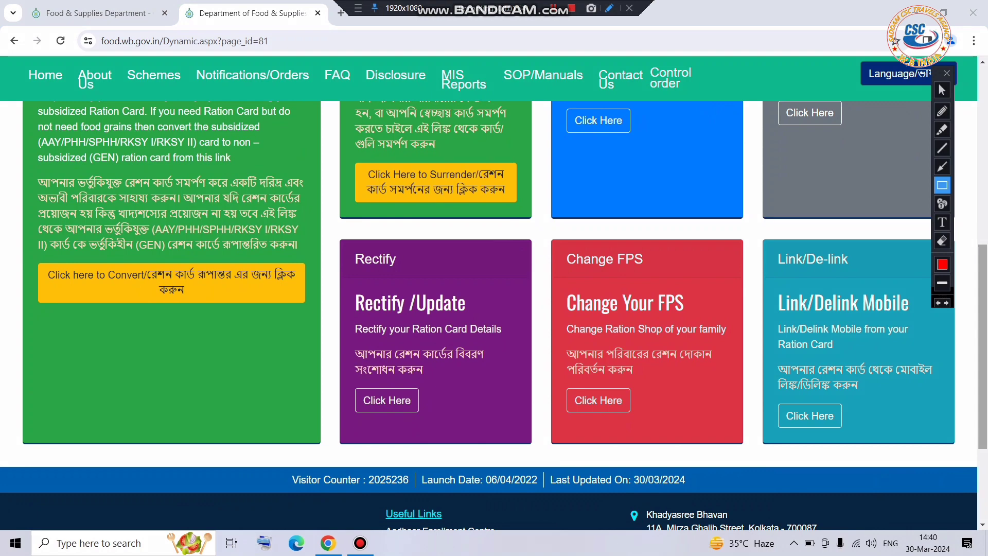
mouse_move(550, 246)
mouse_down()
mouse_move(580, 426)
mouse_move(751, 438)
mouse_up()
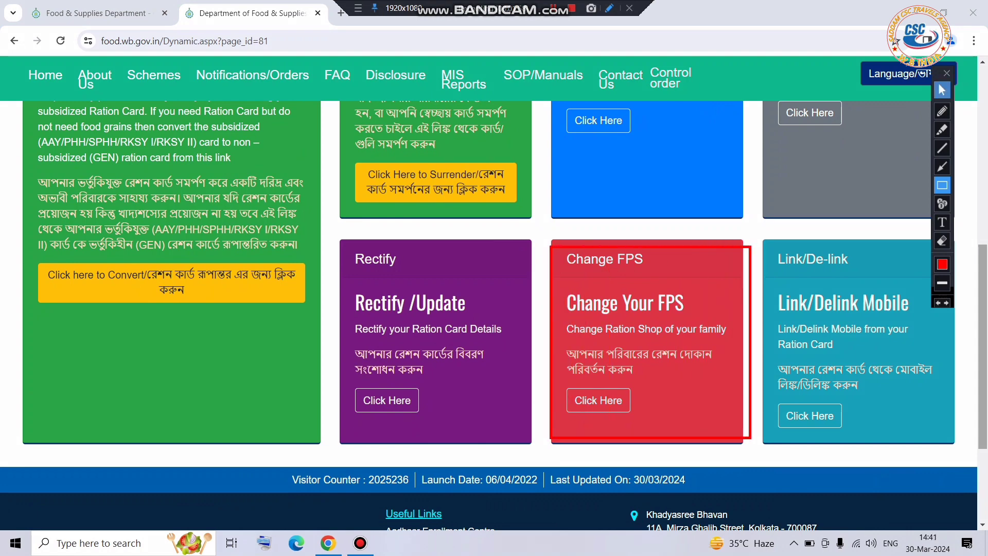
click(941, 91)
click(599, 400)
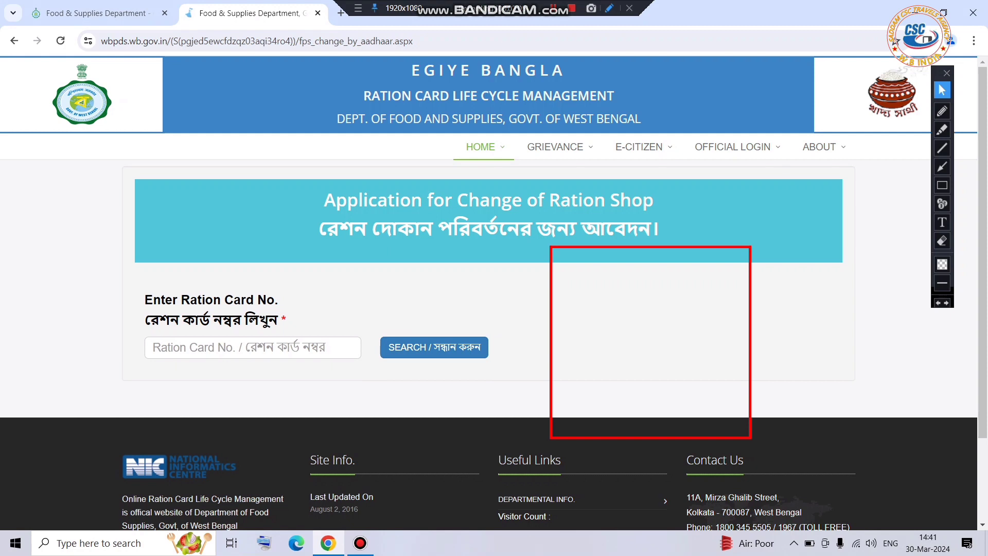
Enter the ration card number and search to show its details with Active status
click(938, 303)
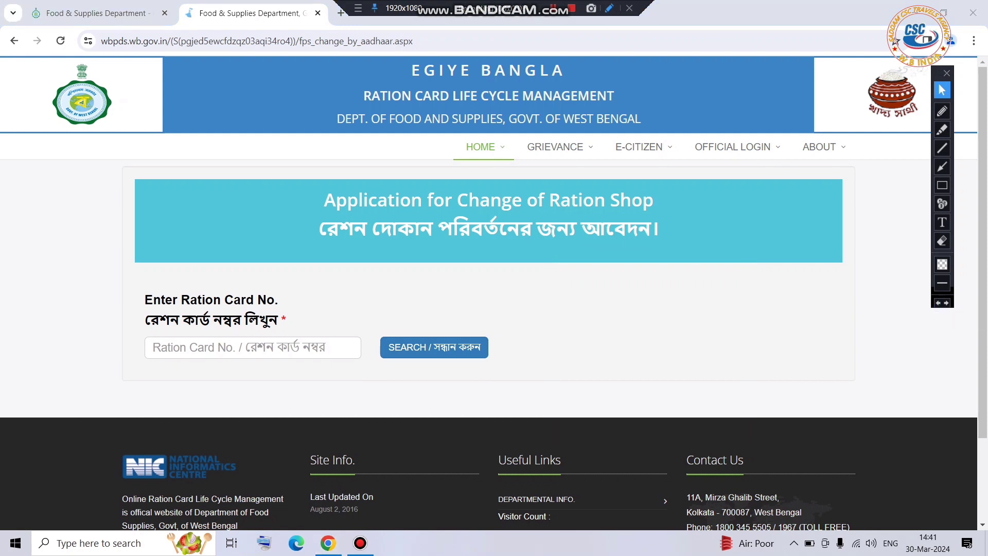
click(252, 348)
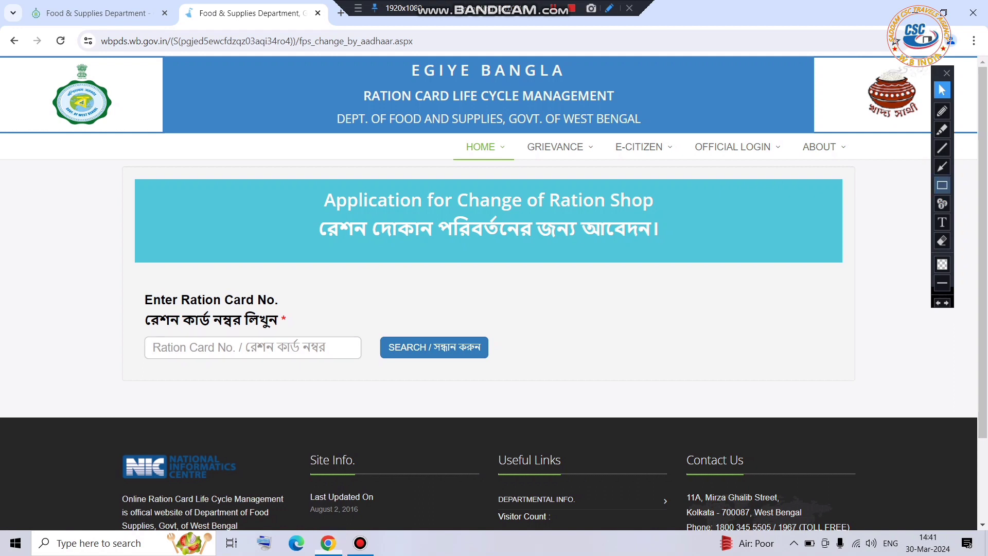
click(942, 185)
mouse_move(117, 287)
mouse_down()
mouse_move(214, 420)
mouse_move(374, 398)
mouse_up()
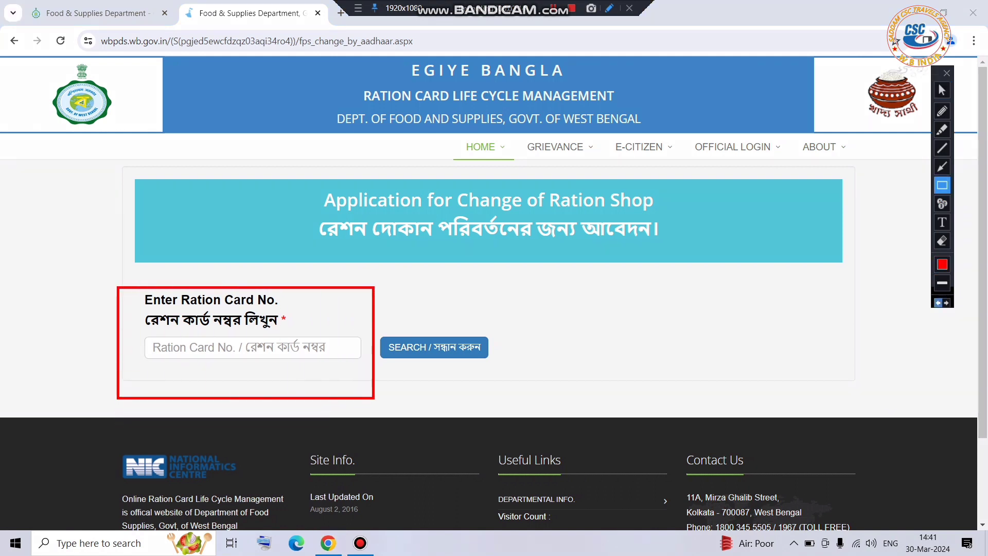
click(937, 303)
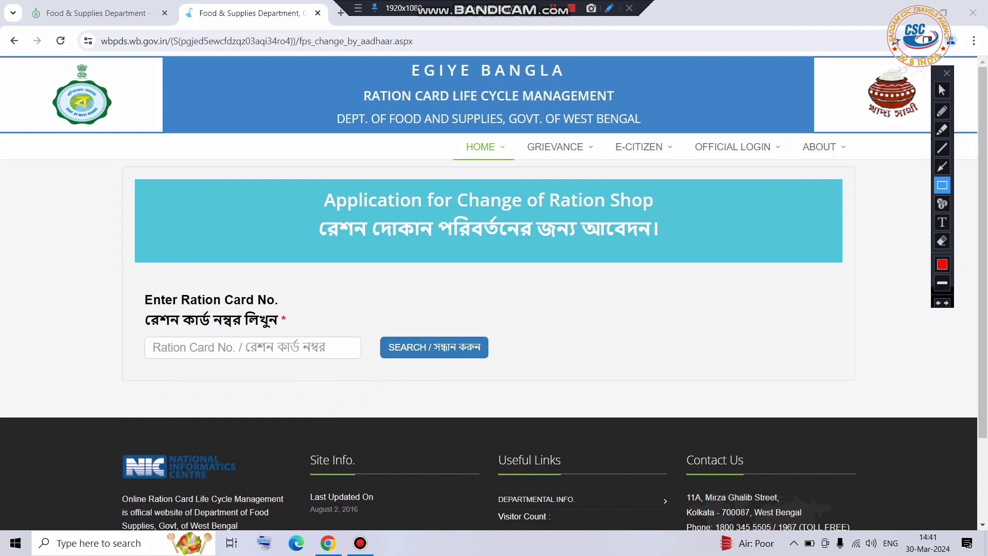
click(942, 90)
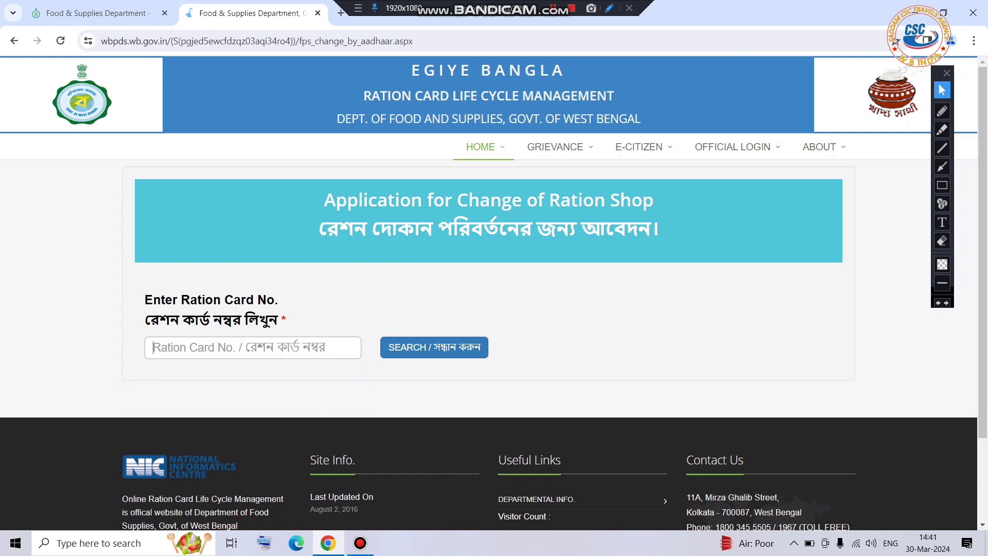
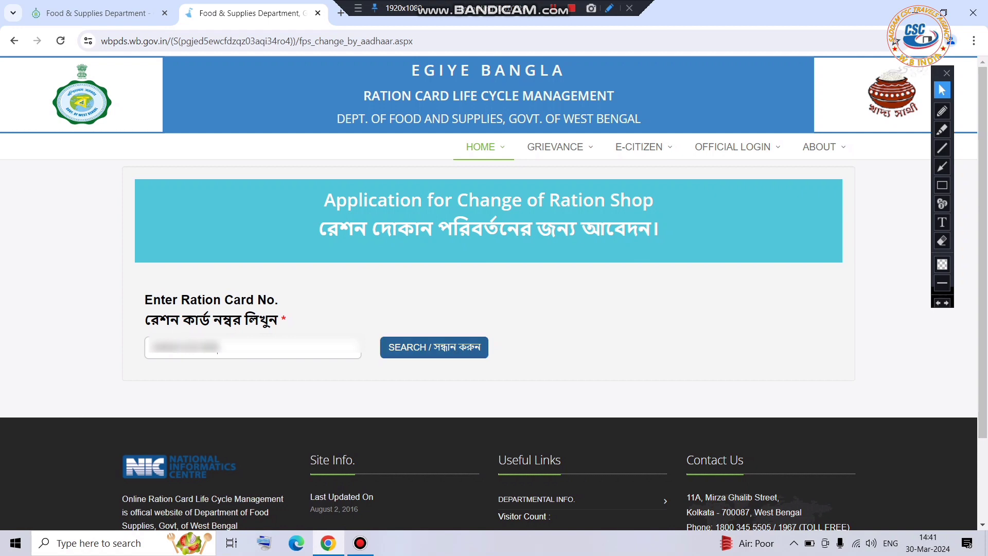
click(434, 348)
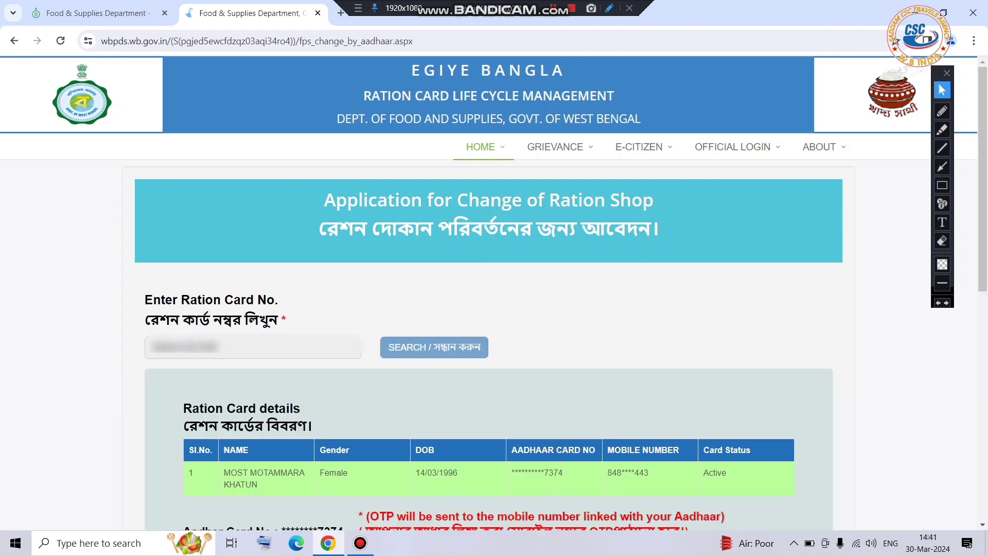
Give UIDAI Aadhaar authentication consent and send the OTP to the linked mobile
scroll(489, 293, down, 6)
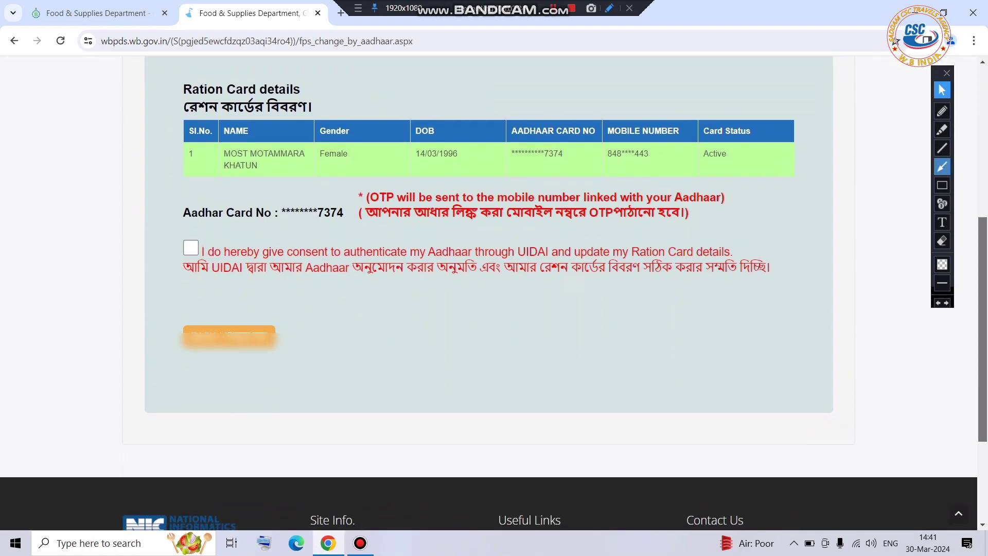
click(942, 185)
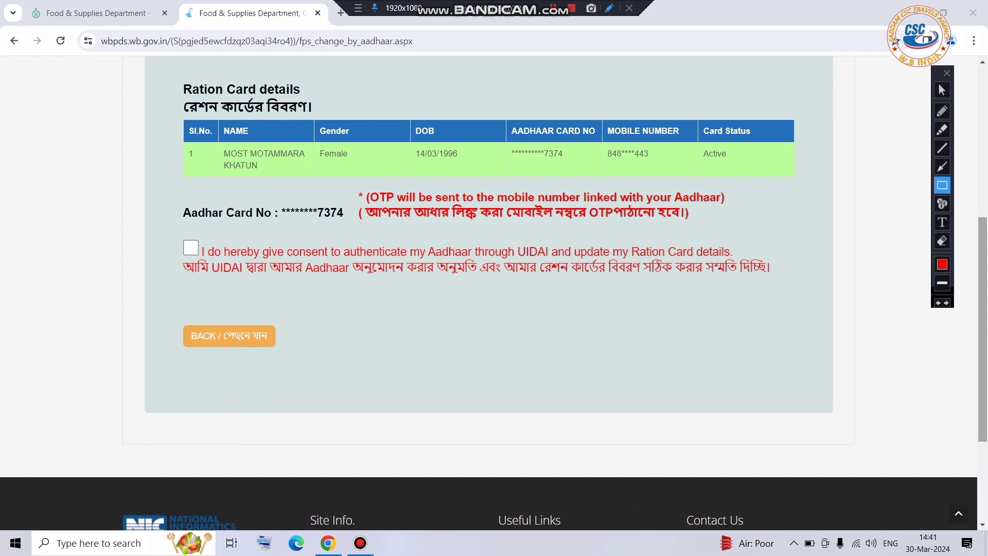
mouse_move(210, 138)
mouse_down()
mouse_move(299, 195)
mouse_move(697, 186)
mouse_move(766, 168)
mouse_move(767, 178)
mouse_up()
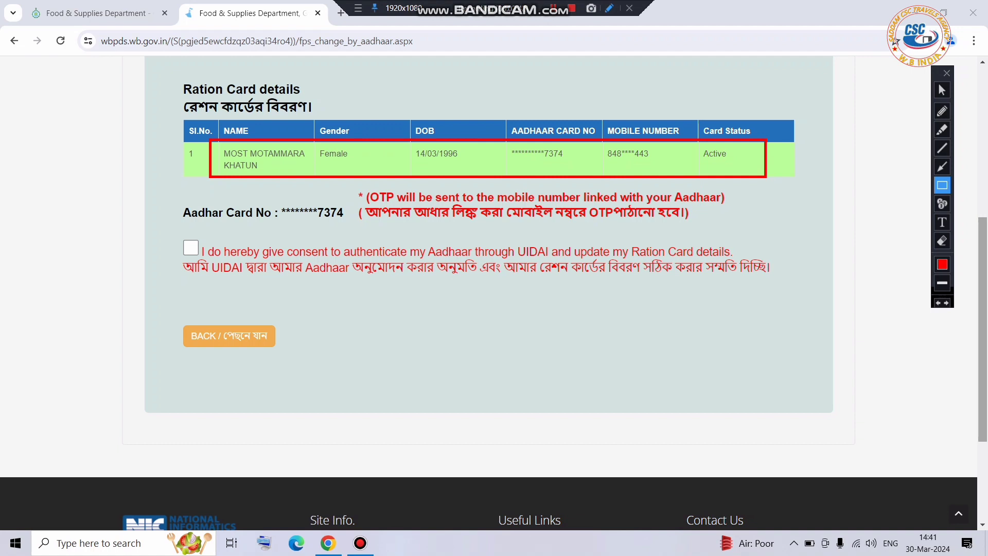
drag(172, 236, 211, 266)
mouse_move(164, 312)
mouse_down()
mouse_move(227, 350)
mouse_move(280, 361)
mouse_up()
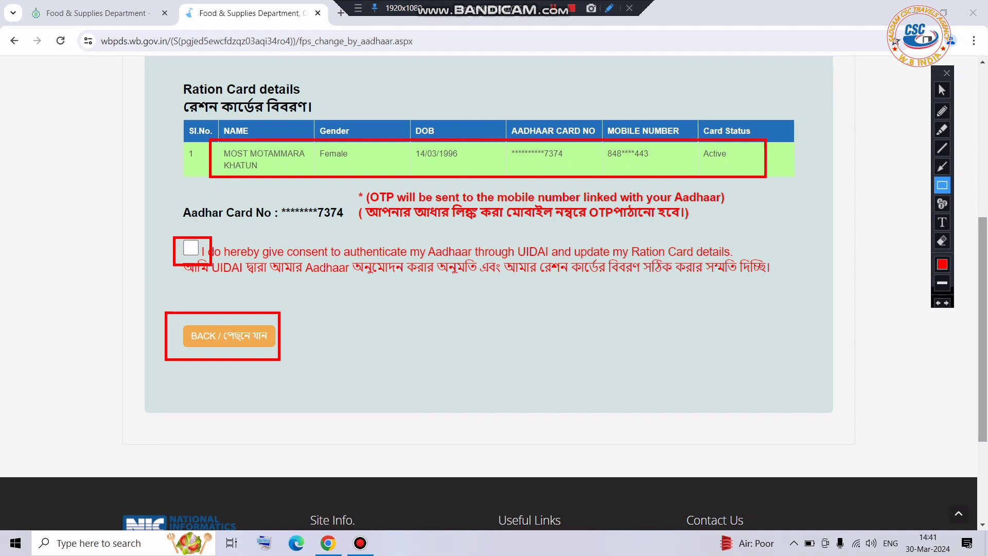
click(942, 91)
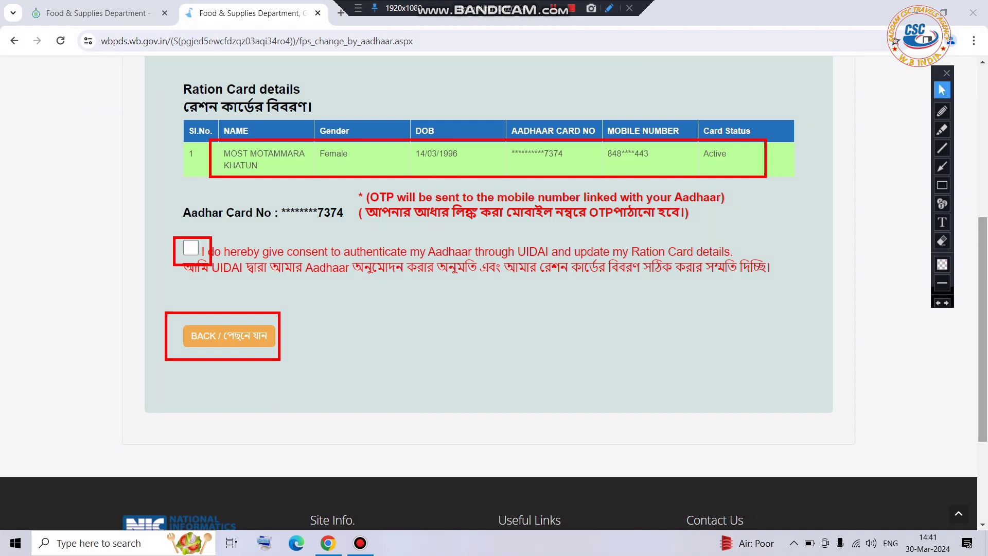
click(191, 248)
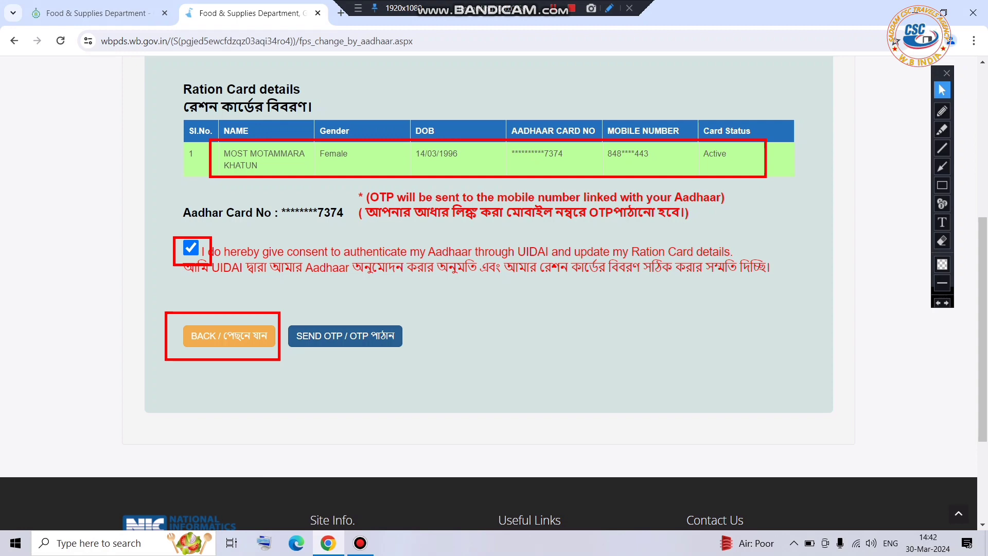
click(345, 336)
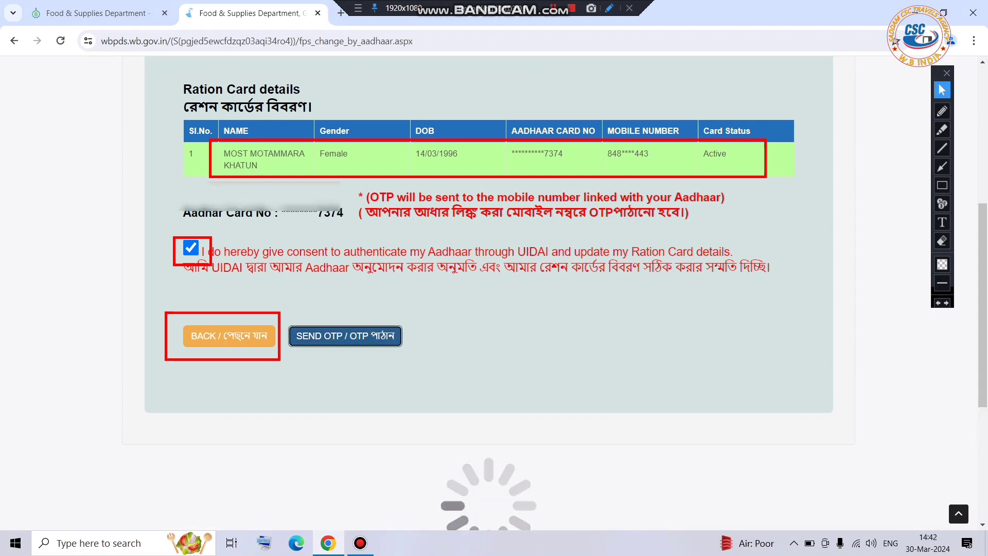
scroll(489, 309, down, 3)
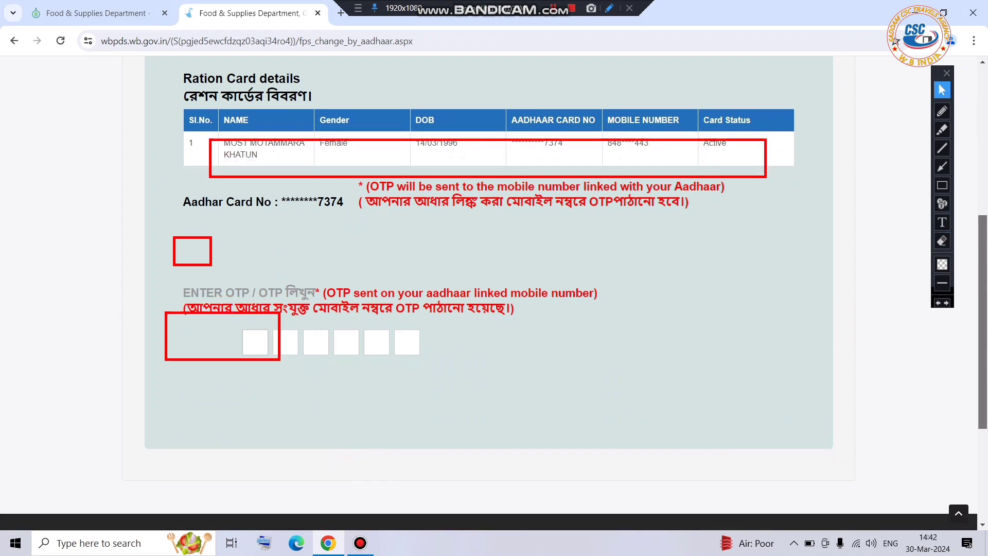
Enter the six-digit OTP received on the mobile into the OTP boxes
key(ctrl+z)
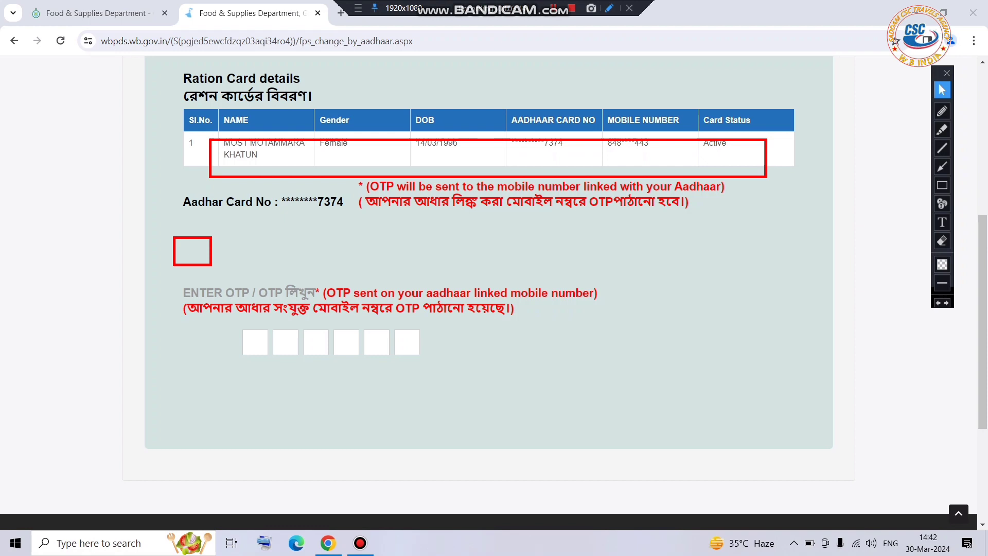
click(255, 342)
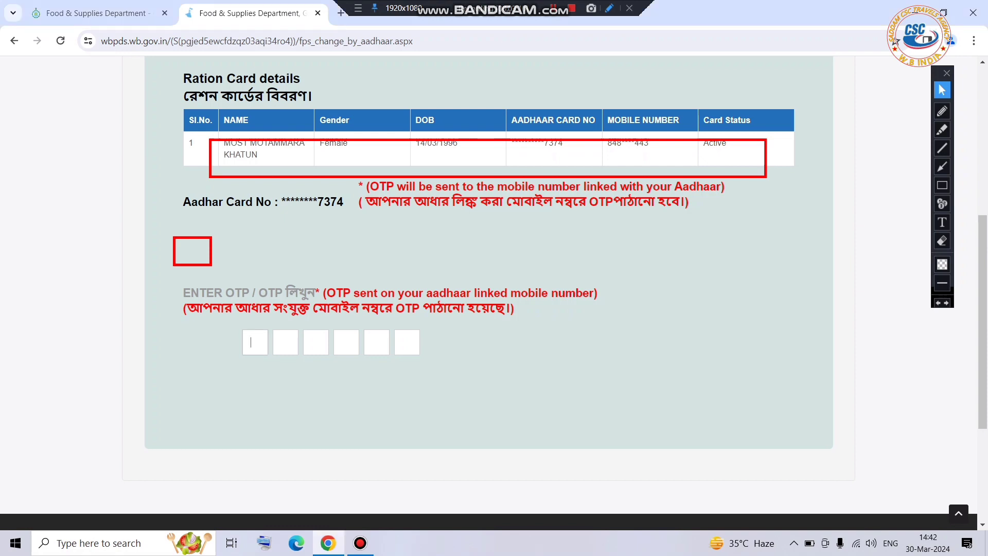
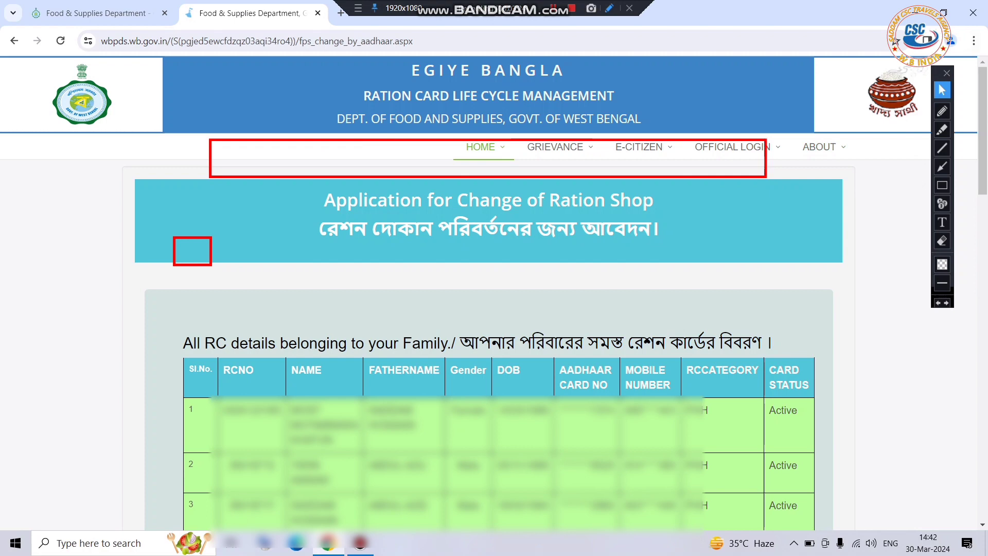
double_click(938, 302)
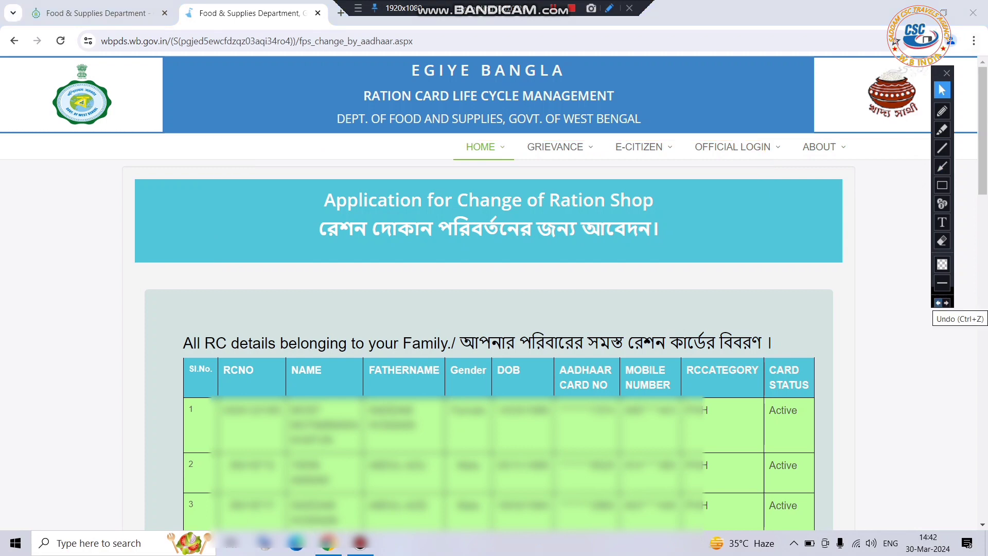
scroll(494, 309, down, 2)
scroll(494, 309, down, 5)
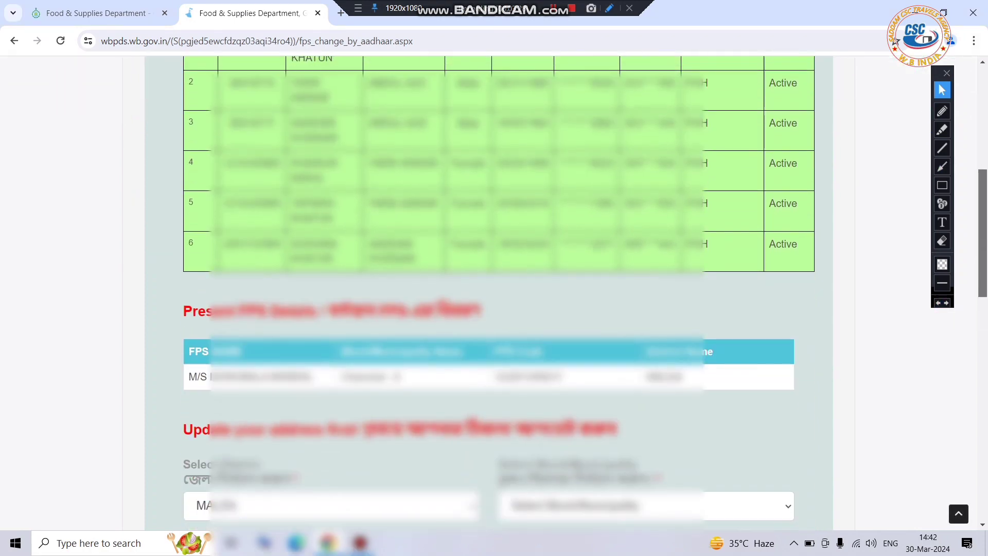
scroll(494, 308, up, 4)
scroll(494, 308, down, 3)
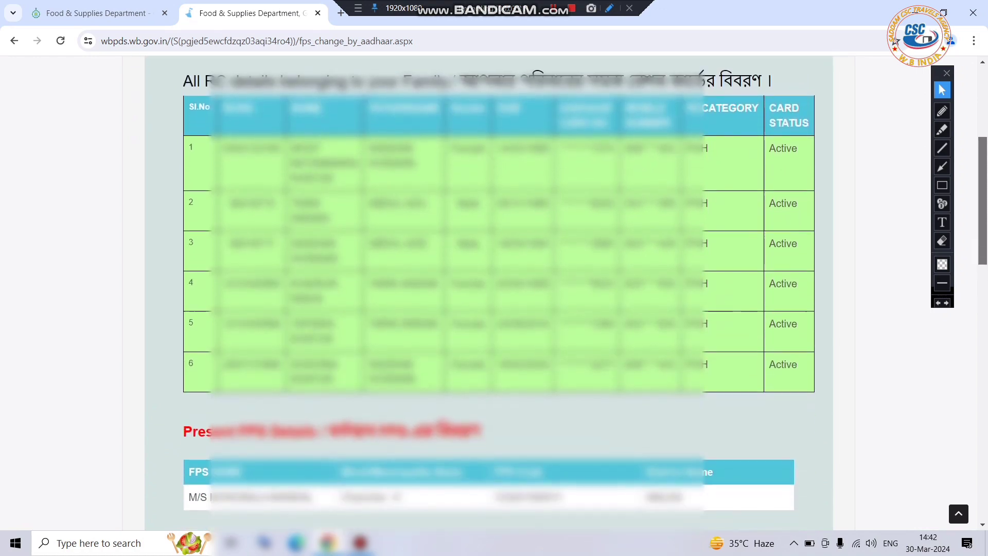
scroll(494, 309, down, 4)
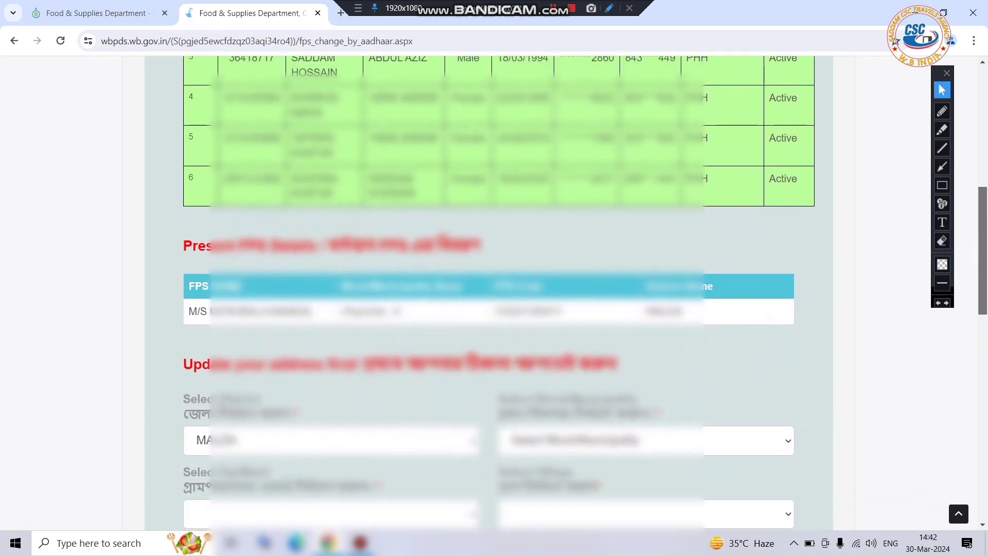
scroll(494, 309, up, 4)
scroll(494, 308, down, 2)
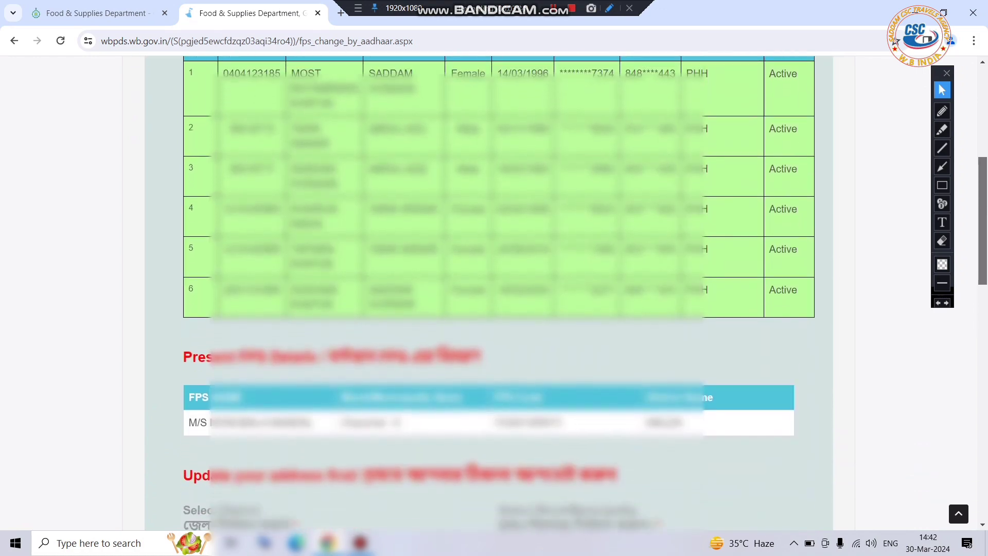
scroll(494, 309, down, 1)
scroll(494, 309, up, 3)
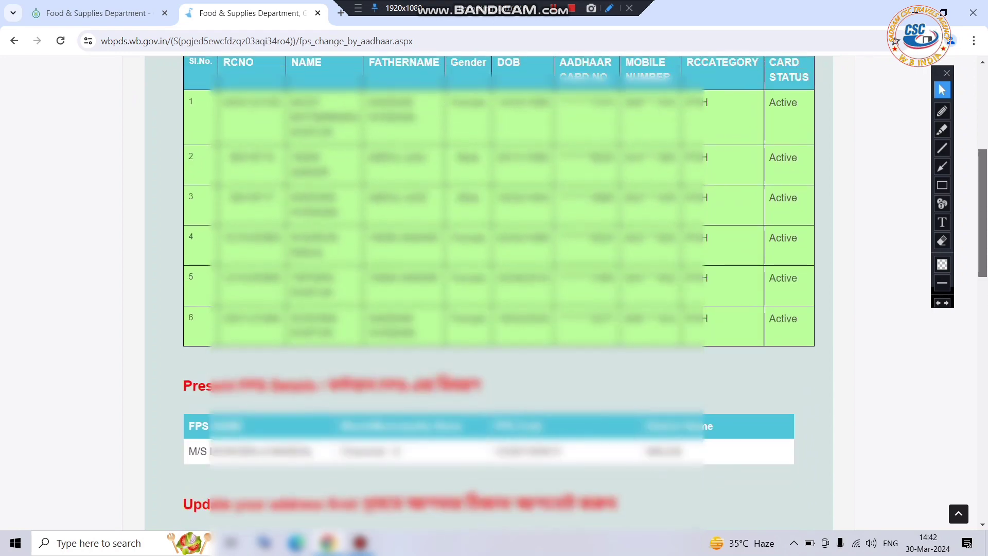
scroll(494, 309, down, 1)
scroll(494, 309, up, 3)
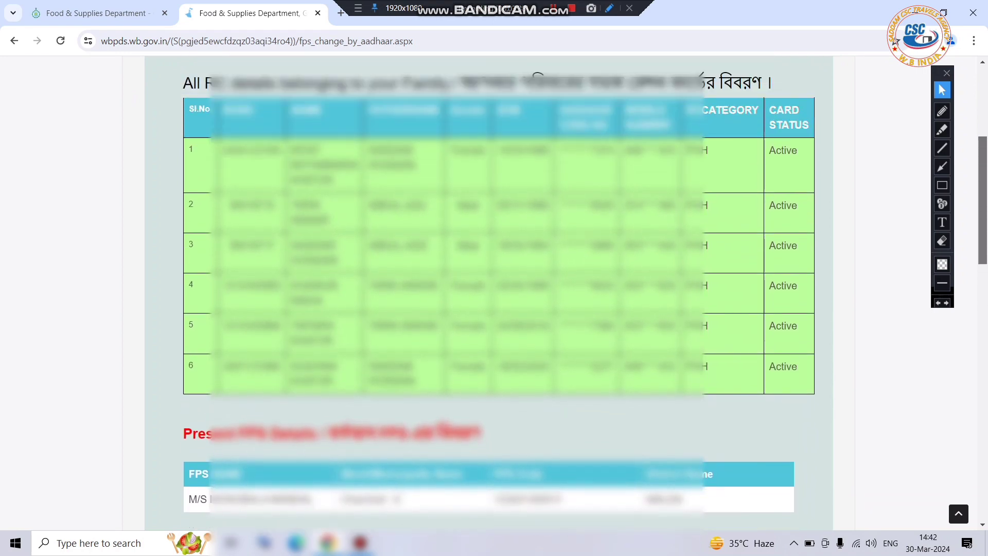
scroll(494, 309, down, 1)
scroll(493, 309, down, 3)
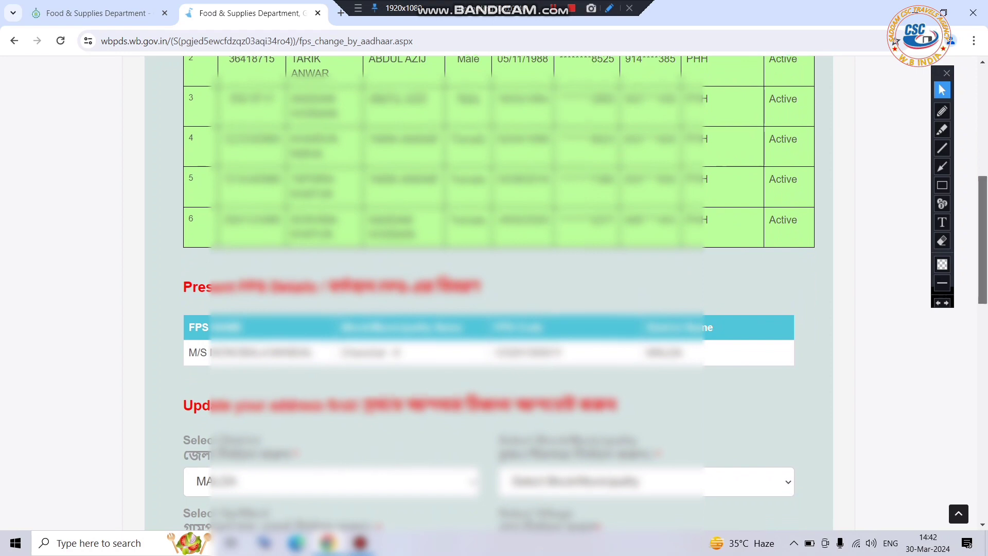
scroll(494, 309, down, 3)
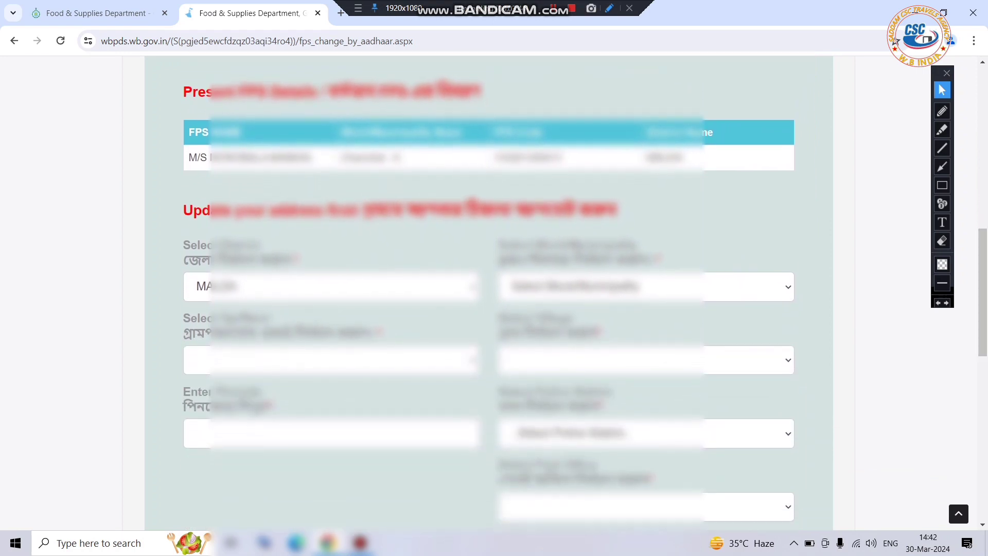
click(942, 186)
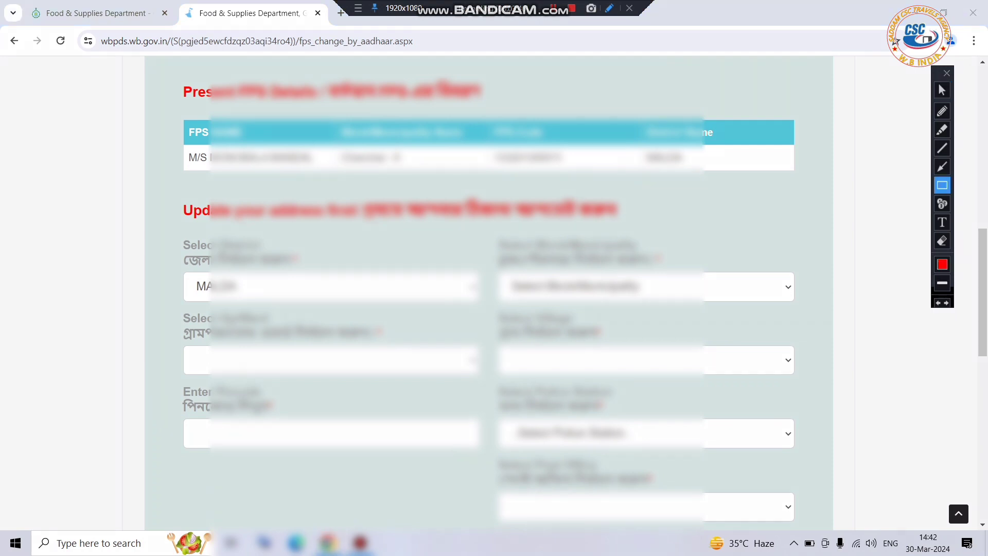
mouse_move(171, 78)
mouse_down()
mouse_move(323, 146)
mouse_move(487, 155)
mouse_move(592, 176)
mouse_move(734, 177)
mouse_up()
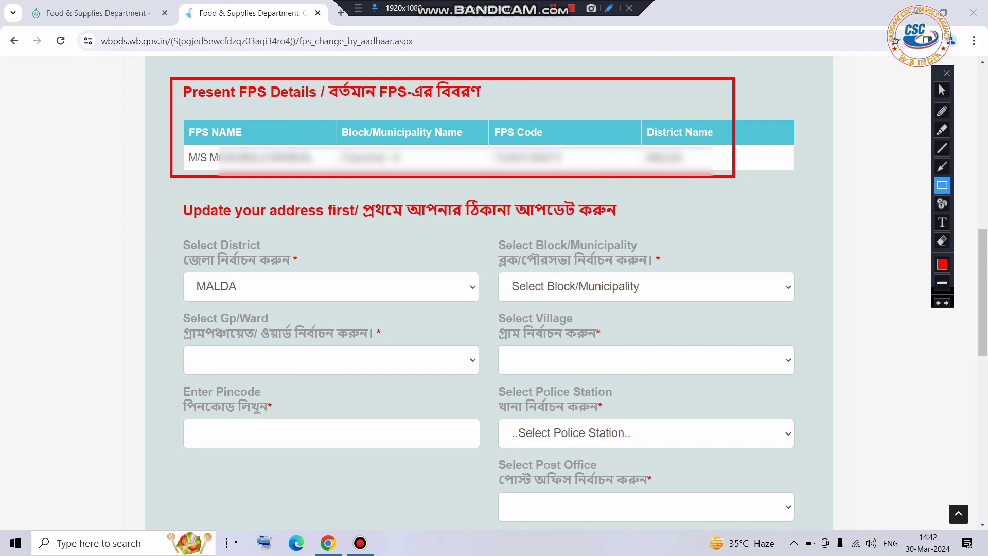
mouse_move(176, 143)
mouse_down()
mouse_move(214, 175)
mouse_move(314, 175)
mouse_up()
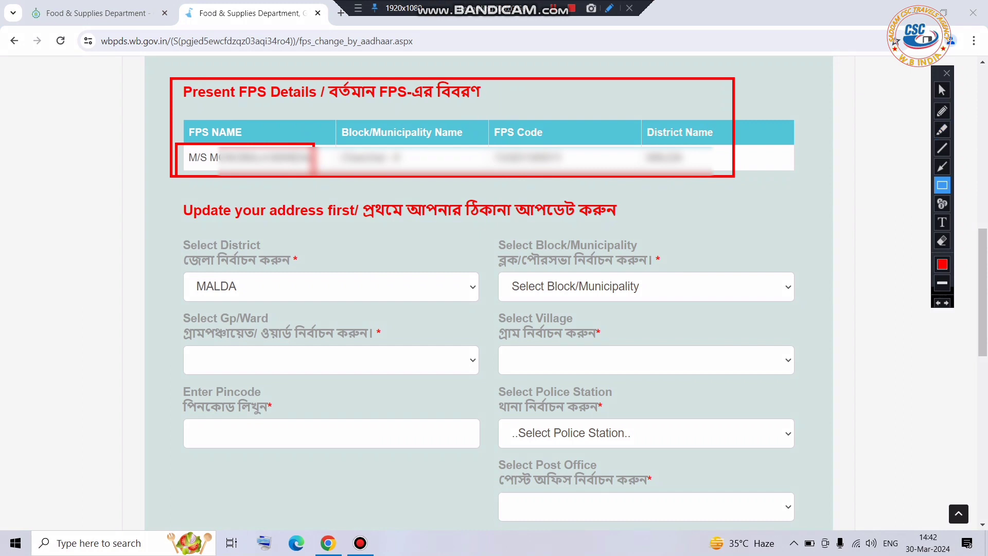
click(942, 90)
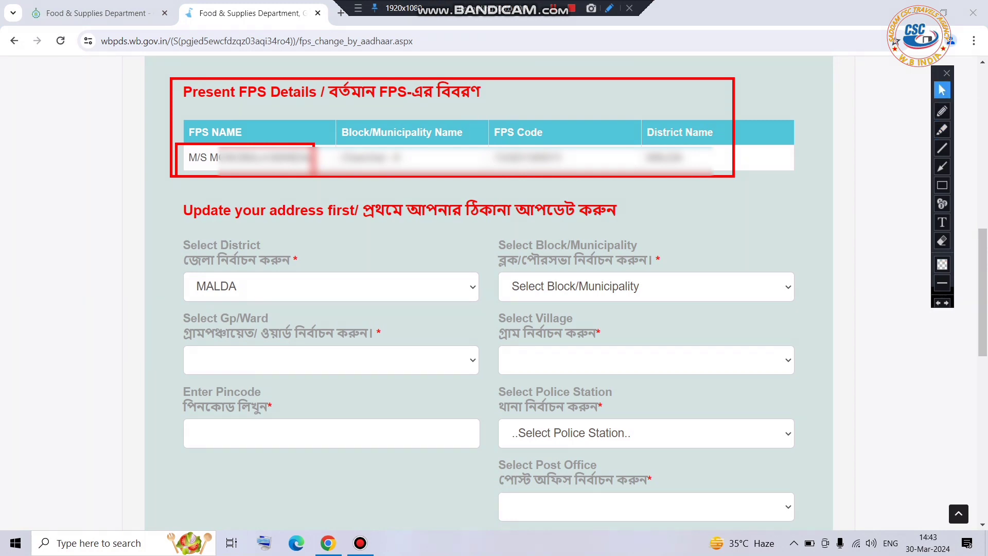
click(331, 286)
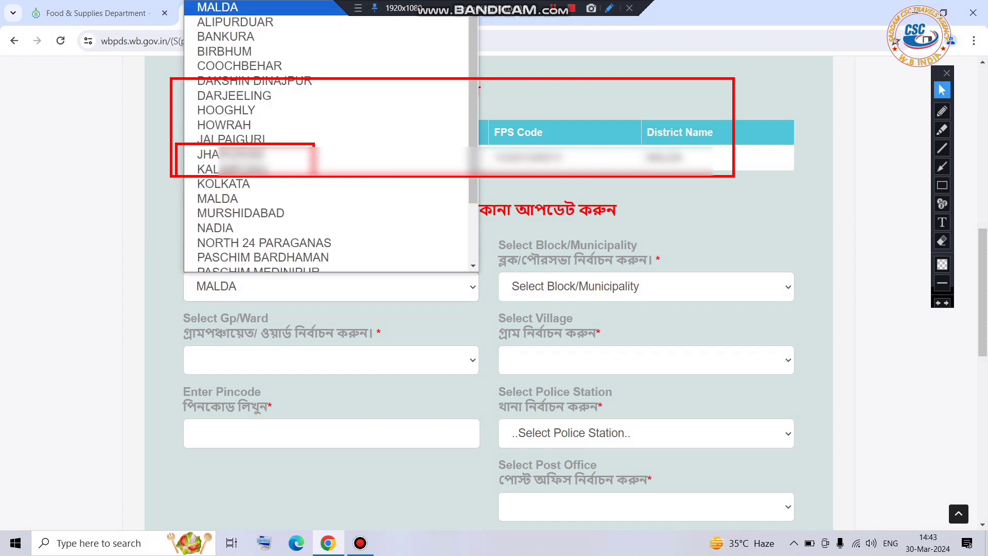
Choose MALDA as the address district and confirm the district change
key(Down)
key(Down)
key(Down)
key(Down)
key(Down)
key(Down)
key(Up)
key(Up)
key(Up)
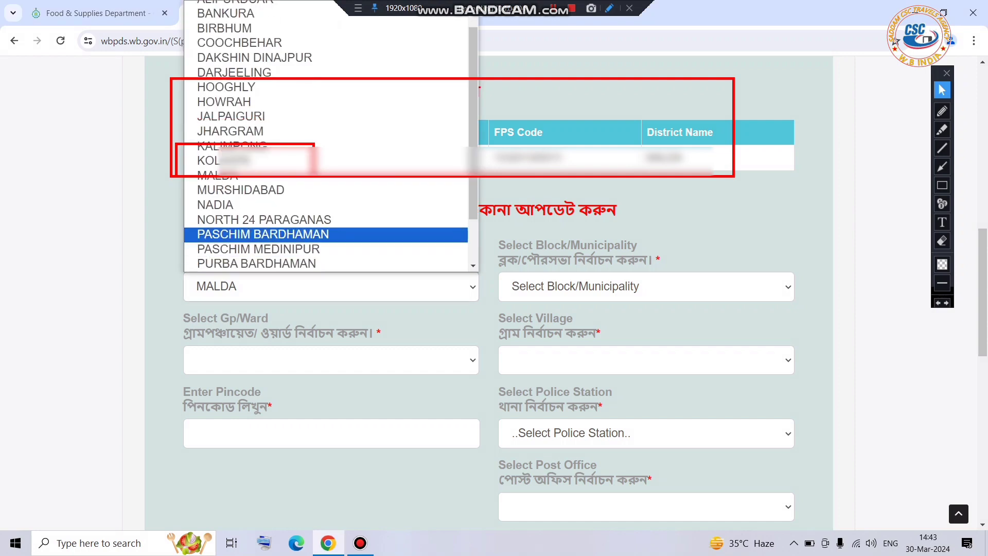
click(942, 303)
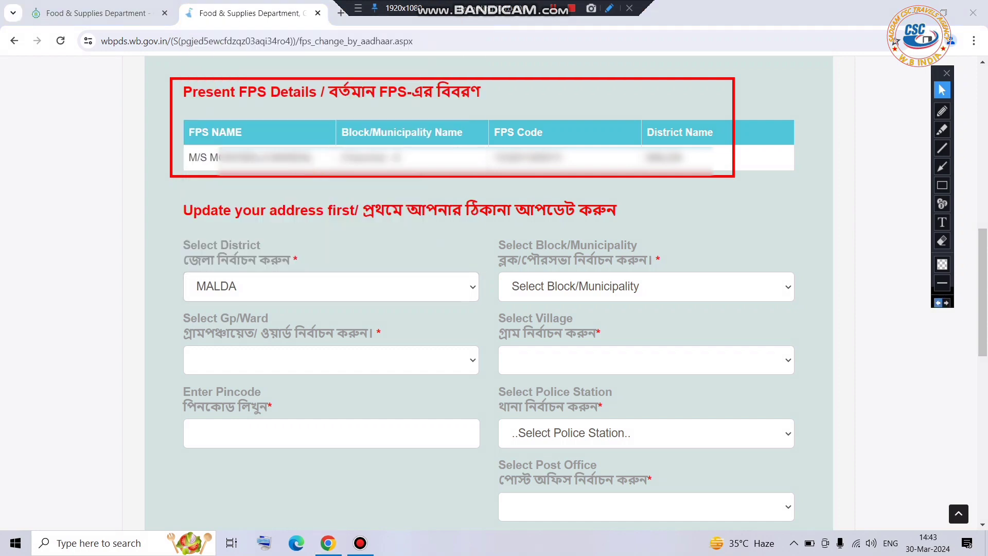
click(942, 302)
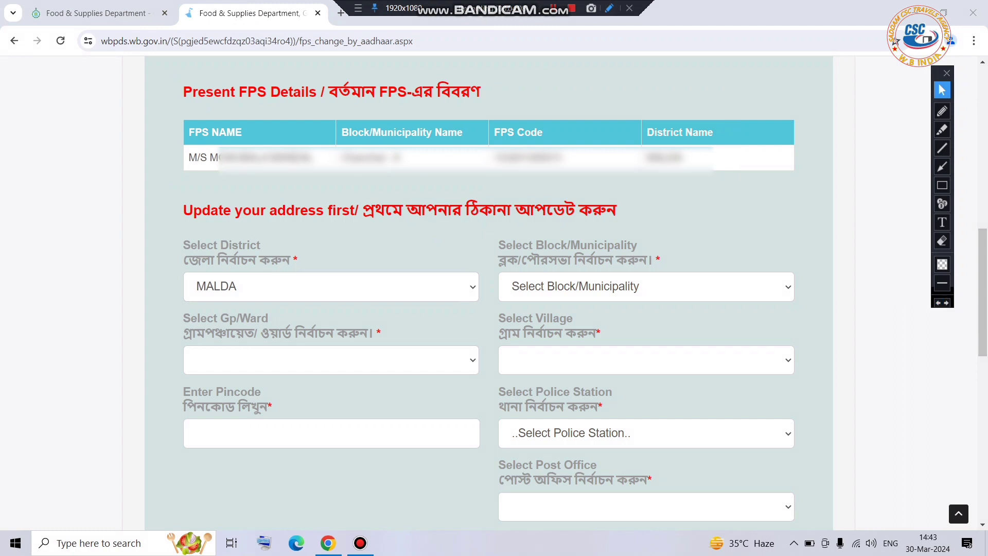
click(329, 286)
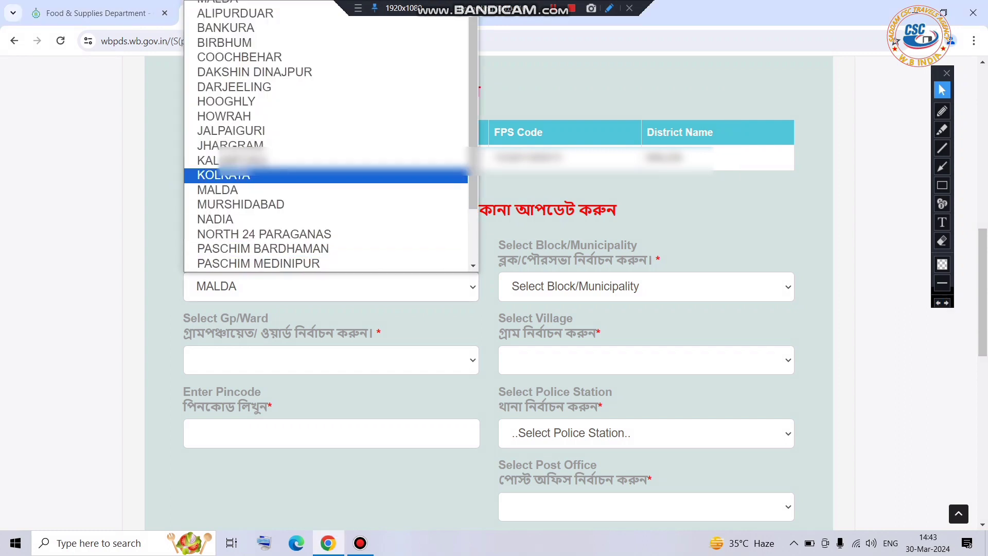
click(216, 190)
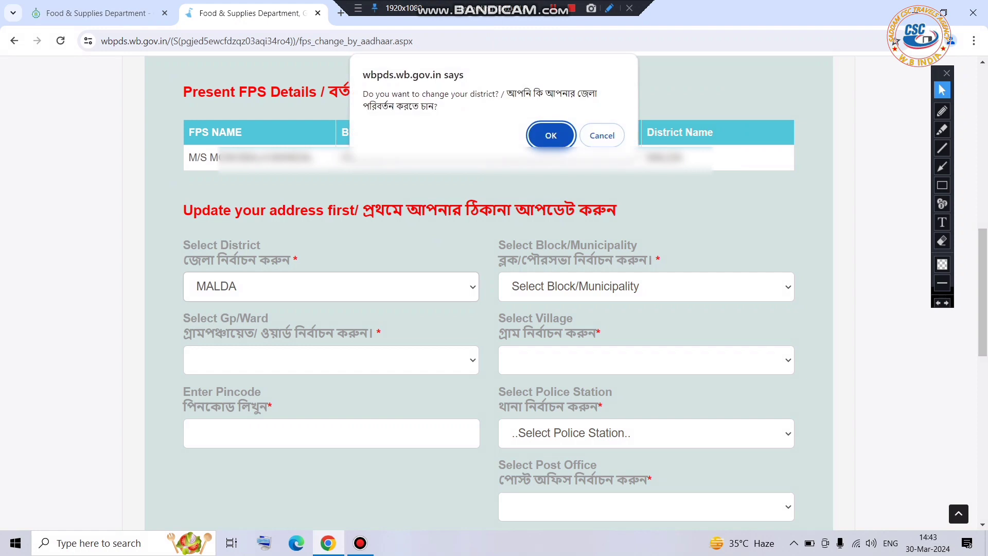
key(Return)
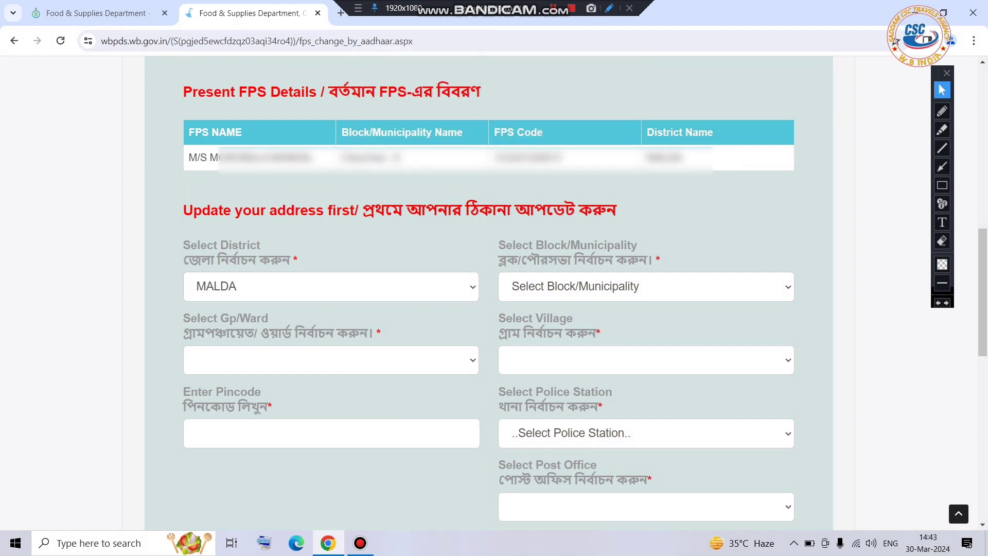
click(330, 286)
Set the block to the second Chanchal entry and pick the K… gram panchayat/ward
click(331, 287)
click(646, 287)
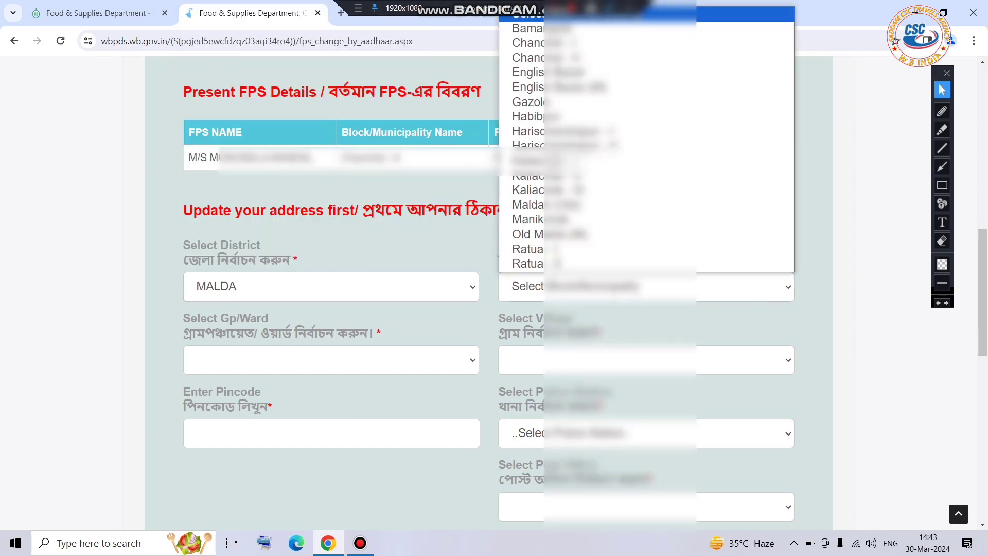
key(Return)
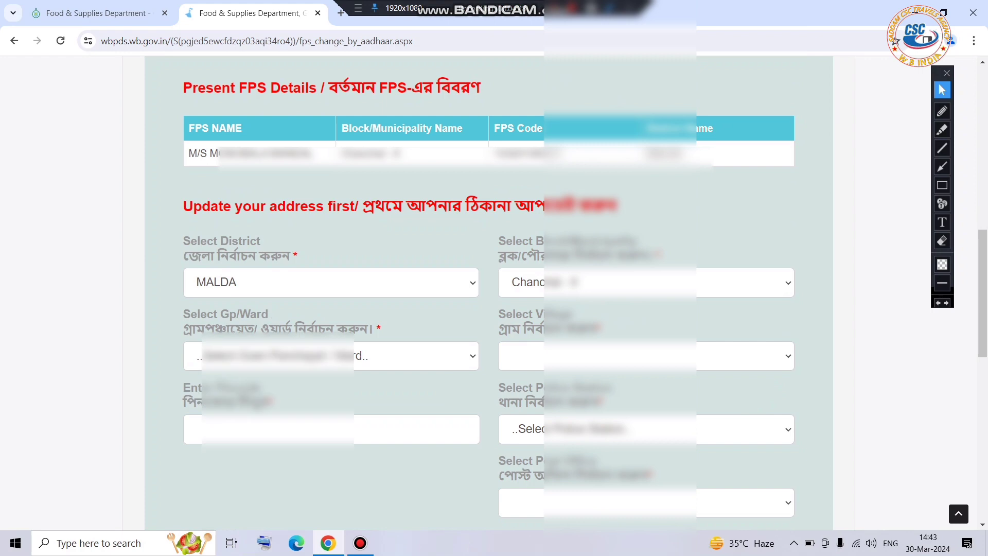
click(278, 355)
key(Down)
key(Down)
key(Down)
key(Down)
key(Down)
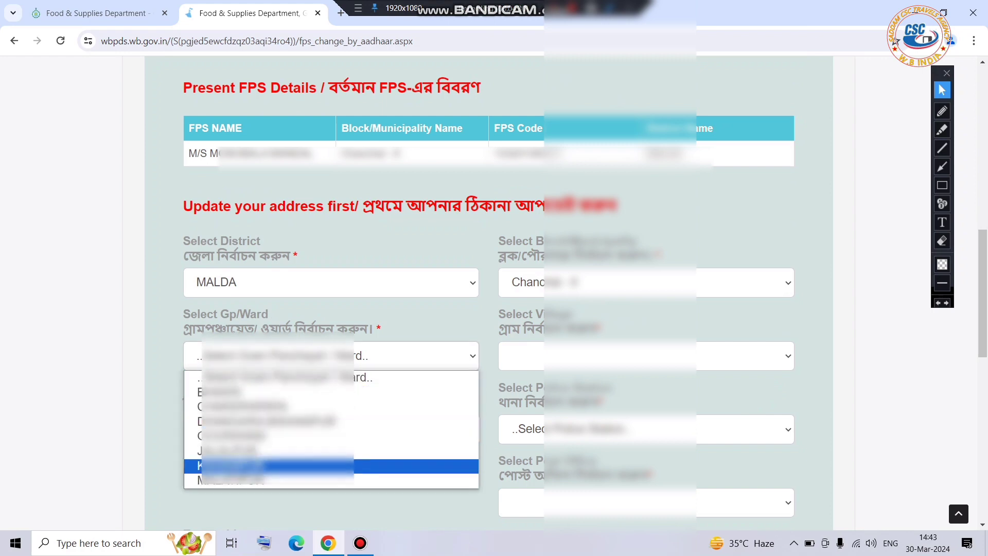
key(Down)
key(Up)
key(Return)
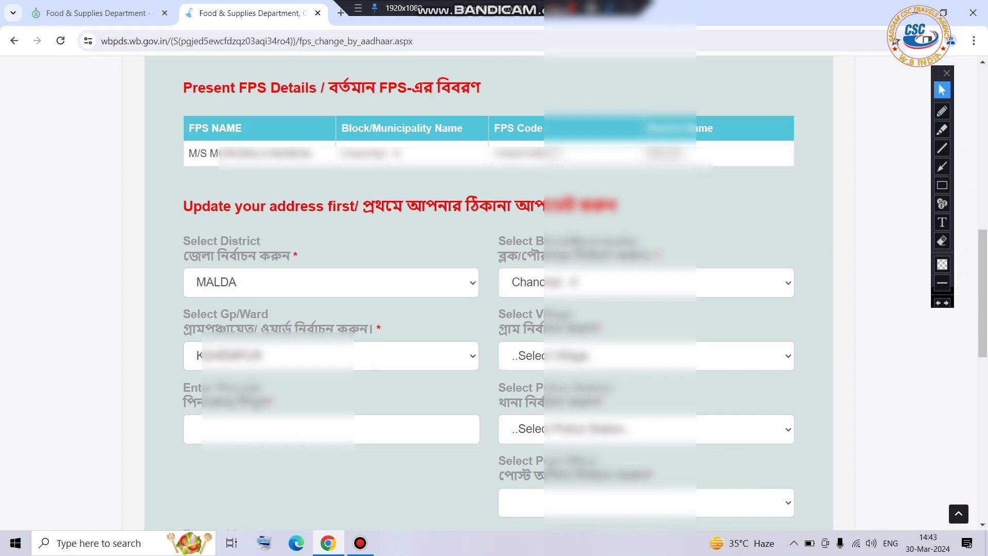
Select the UTTAR… village for the new address
click(646, 356)
key(Down)
key(Down)
key(Down)
key(Down)
key(Down)
key(Down)
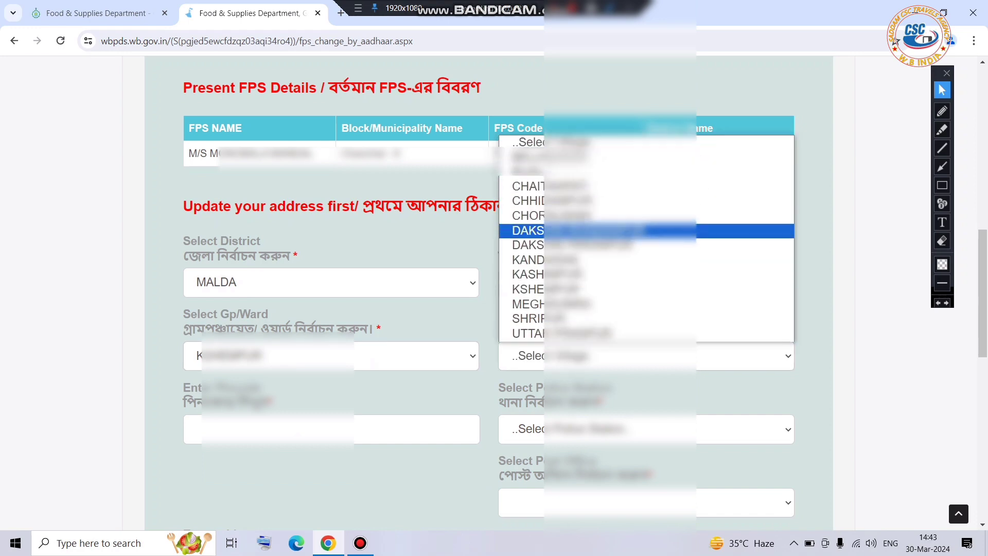
key(Down)
key(Down)
key(Down)
key(Down)
key(Down)
key(Down)
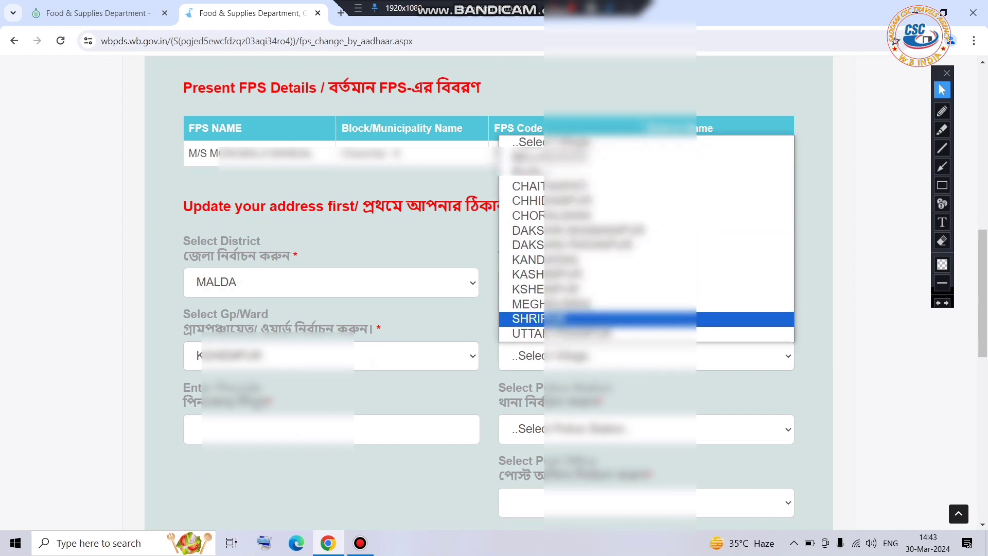
key(Return)
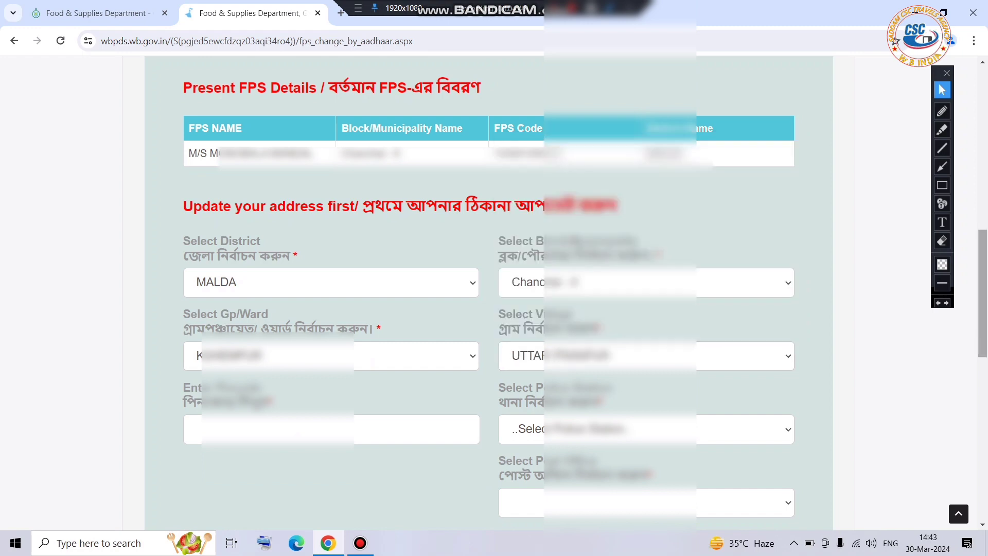
Enter the address PIN code and choose the CHAN… police station
scroll(494, 294, down, 3)
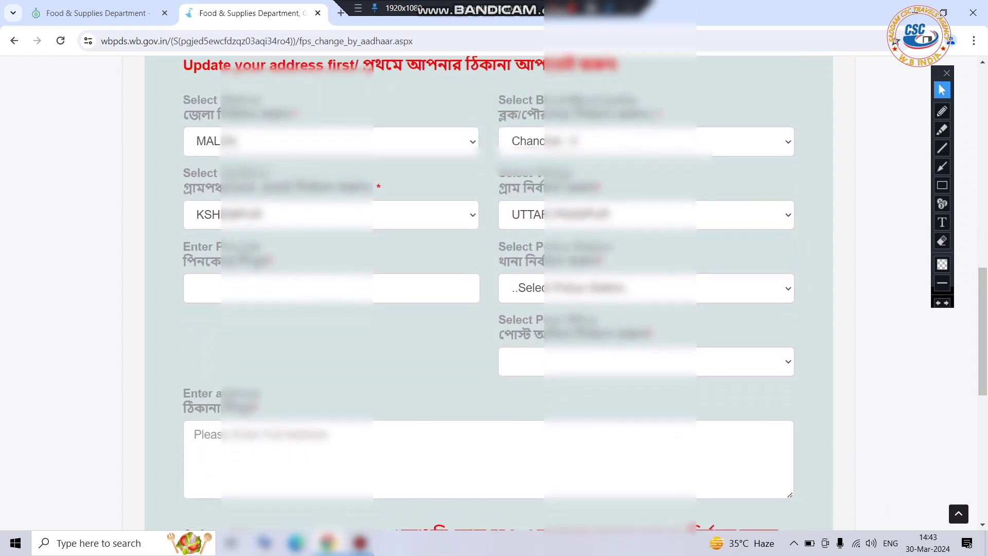
text(73213)
key(alt+Down)
key(Down)
key(Down)
key(Down)
key(Return)
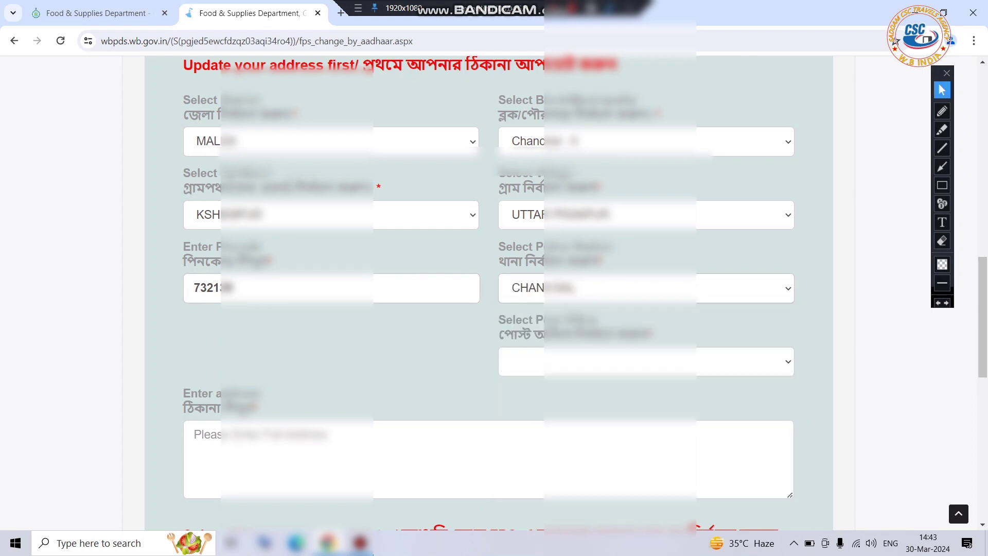
Choose the post office once its list fills in
scroll(494, 293, down, 1)
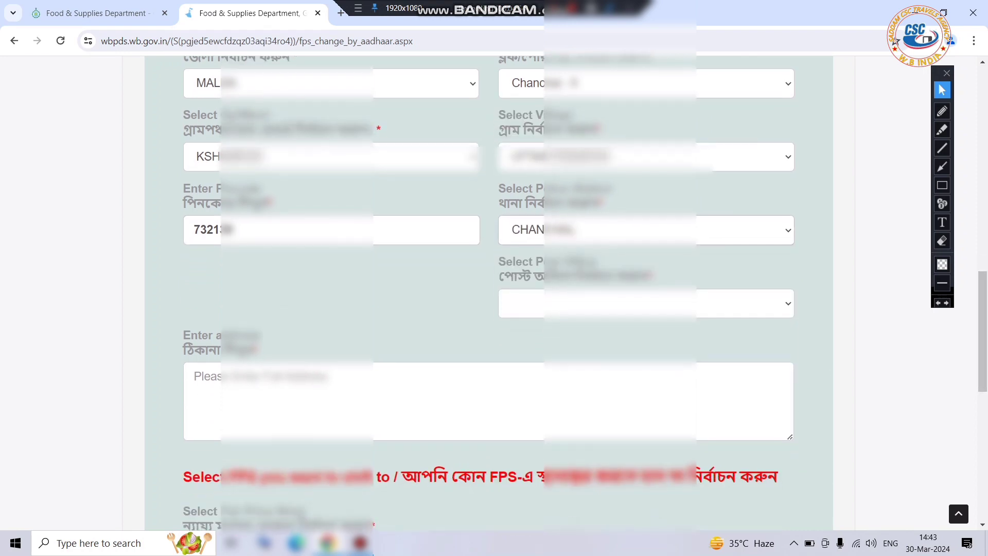
key(alt+Down)
key(Escape)
key(alt+Down)
key(Escape)
key(alt+Down)
key(Escape)
key(alt+Down)
key(Escape)
key(alt+Down)
key(Escape)
key(alt+Down)
key(Escape)
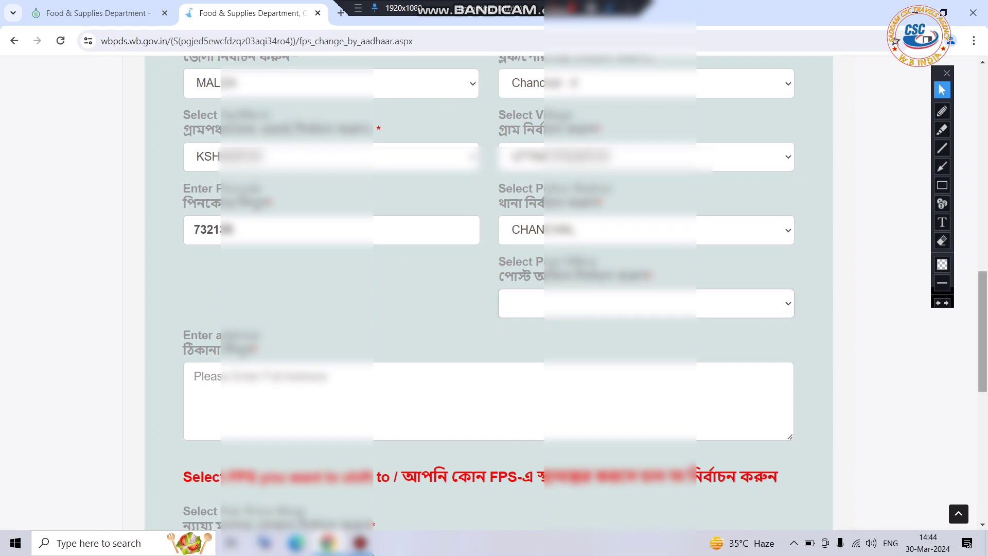
scroll(488, 293, down, 1)
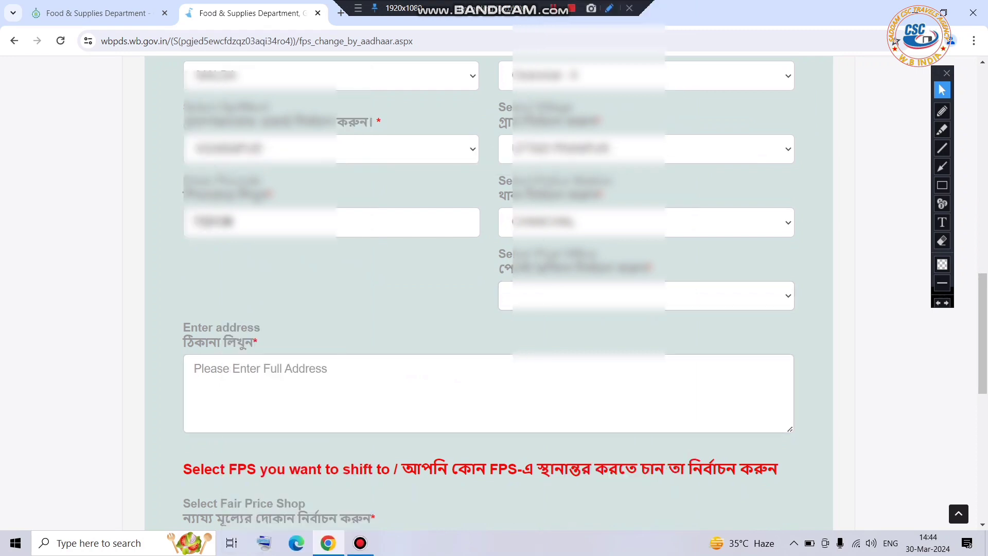
scroll(489, 293, up, 1)
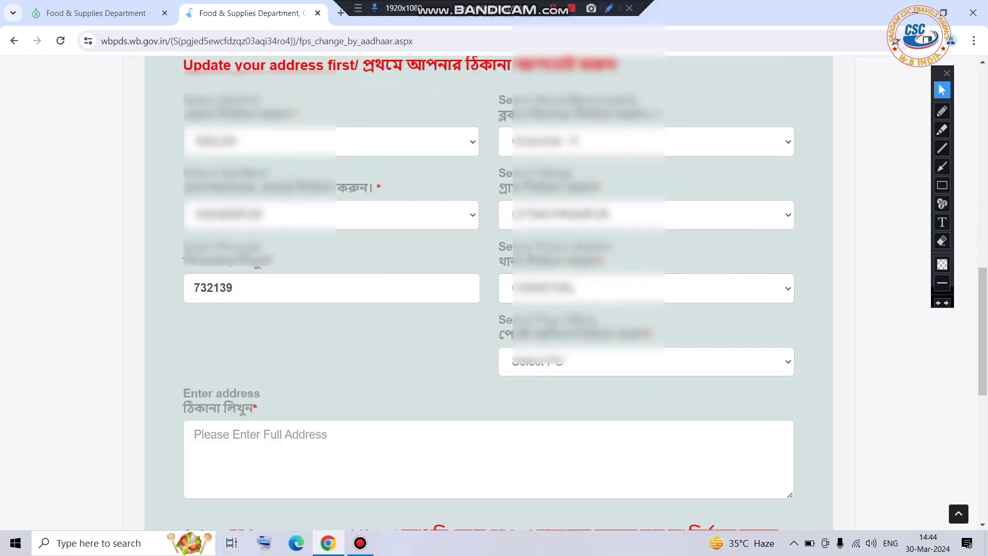
click(646, 361)
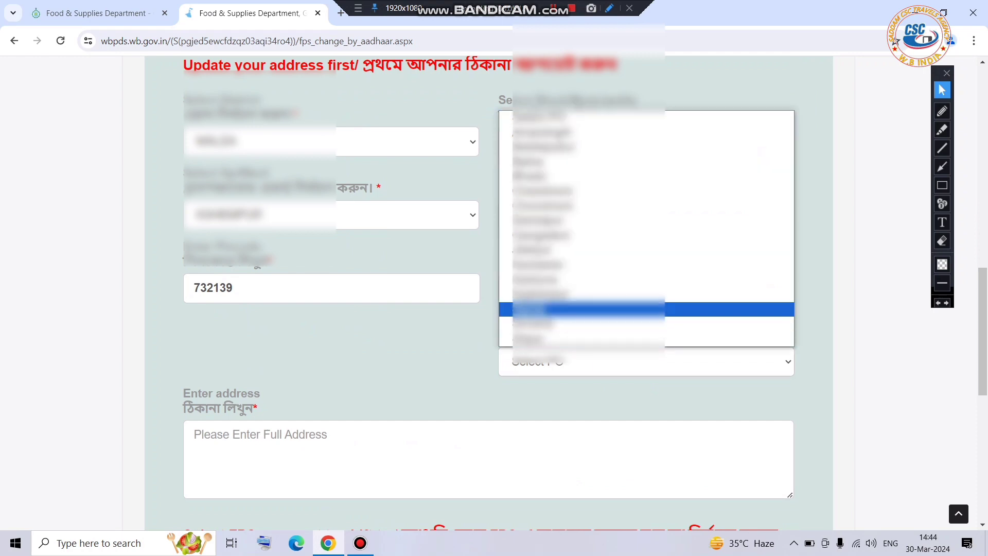
key(Return)
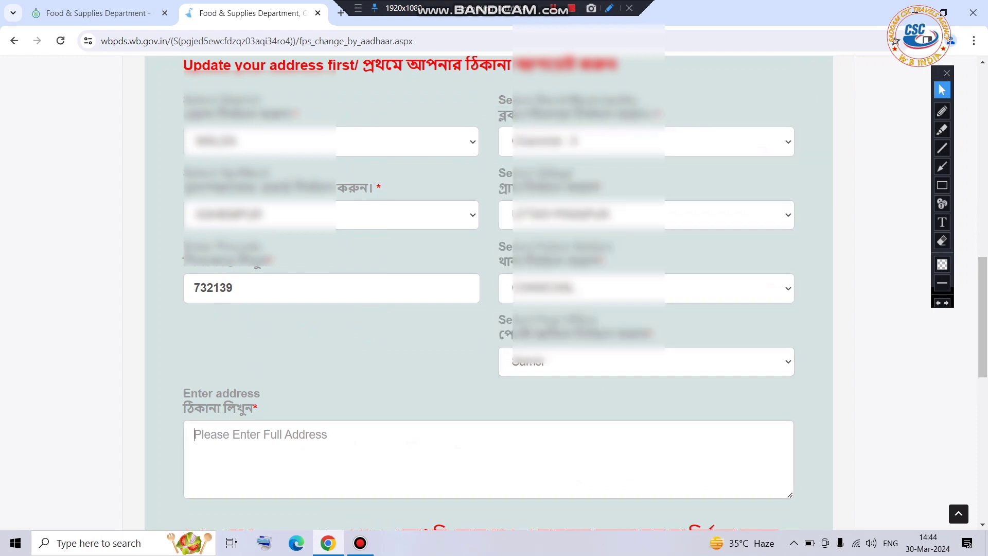
Enter the new address text and select the first listed fair price shop as target
scroll(488, 294, down, 3)
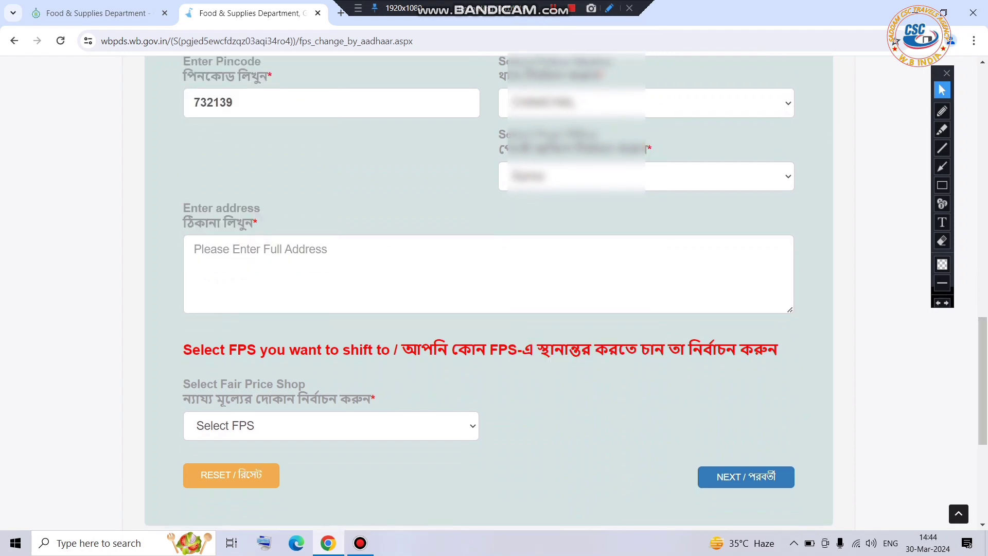
text(TETERYERYEWWEW)
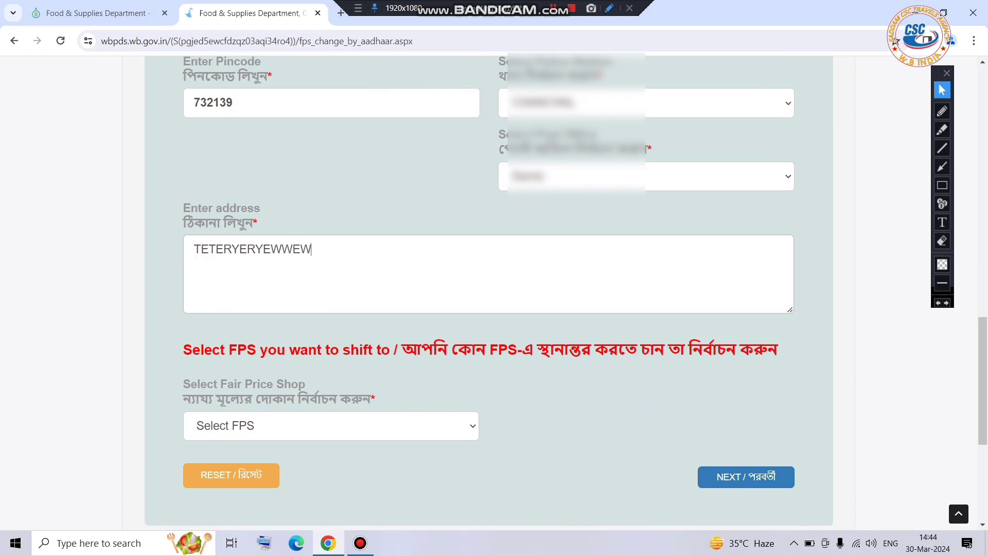
text(YTEYERYR)
click(331, 426)
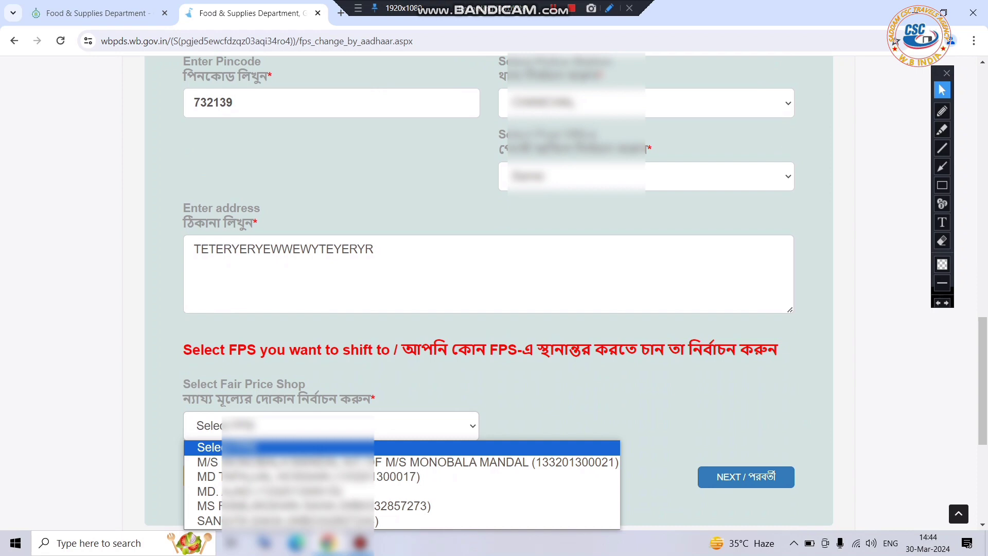
key(Down)
key(Down)
key(Down)
key(Down)
key(Down)
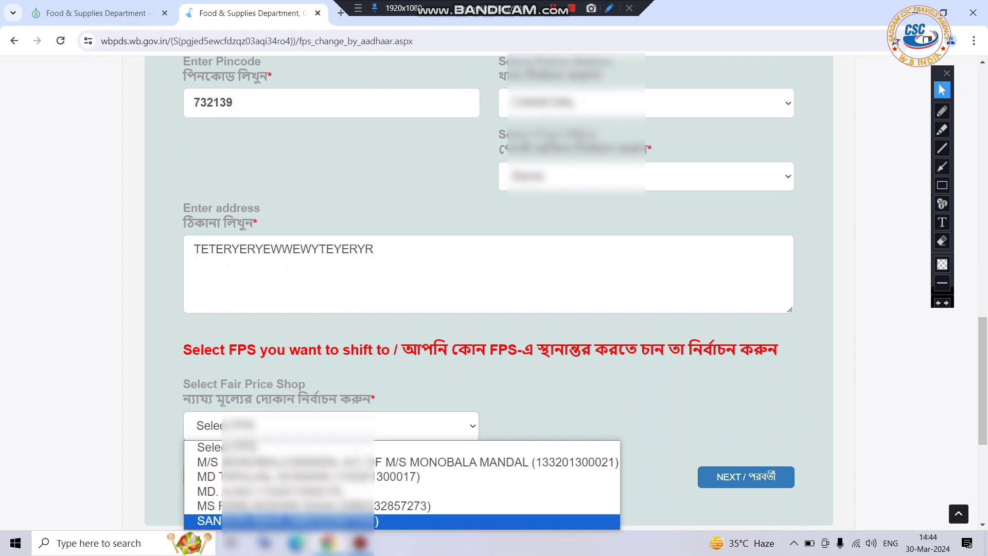
key(Up)
key(Up)
key(Up)
key(Up)
key(Up)
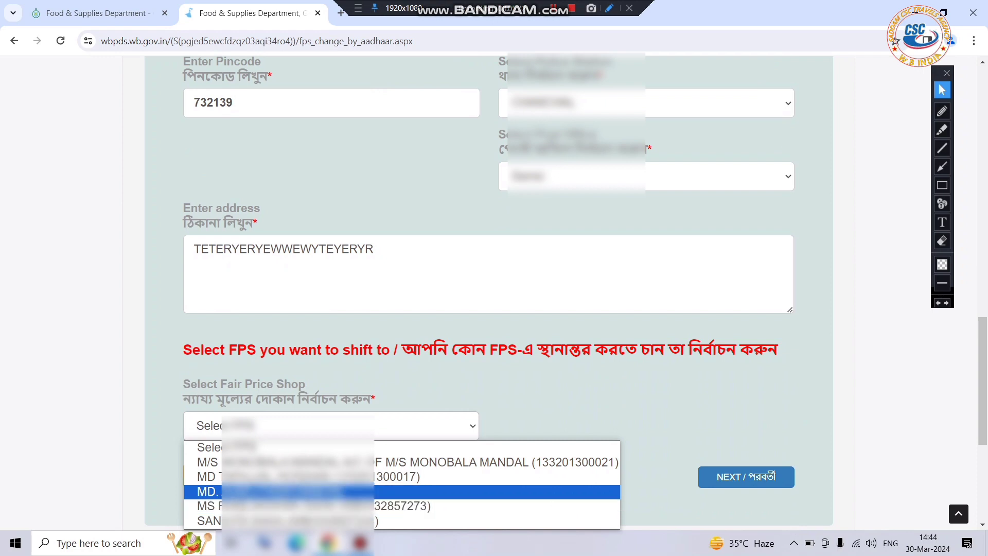
key(Down)
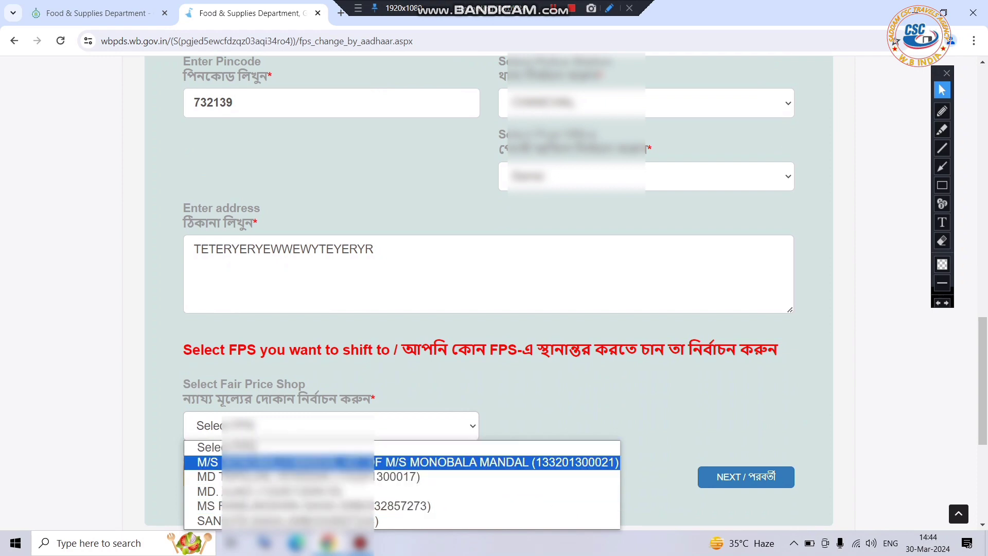
key(Return)
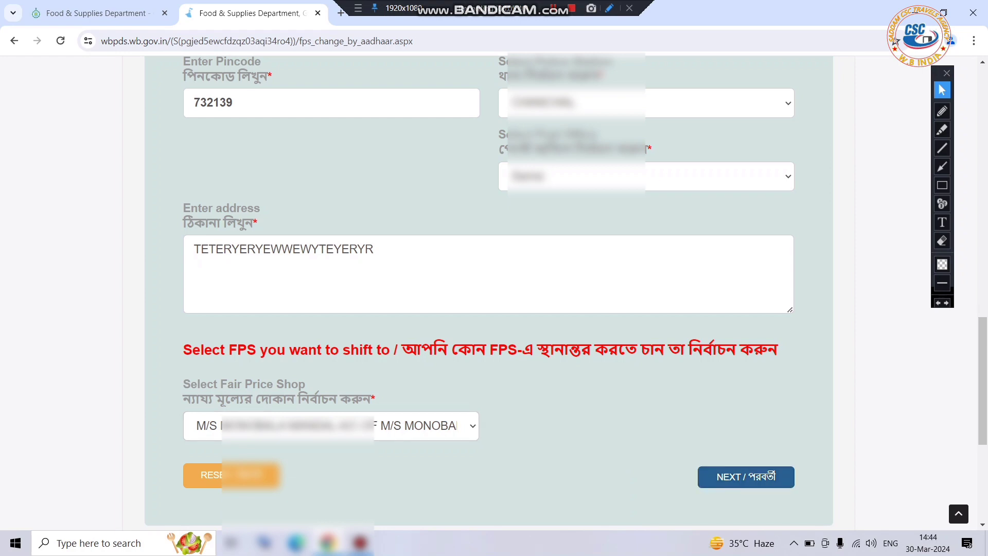
key(Tab)
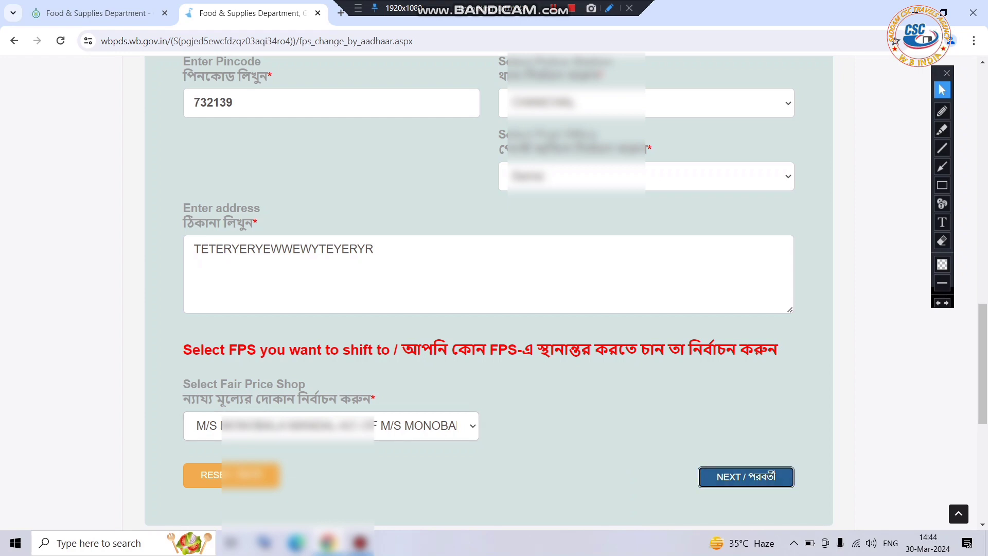
Go to the review page and tick 'All Ration Cards of the family will shift'
key(Return)
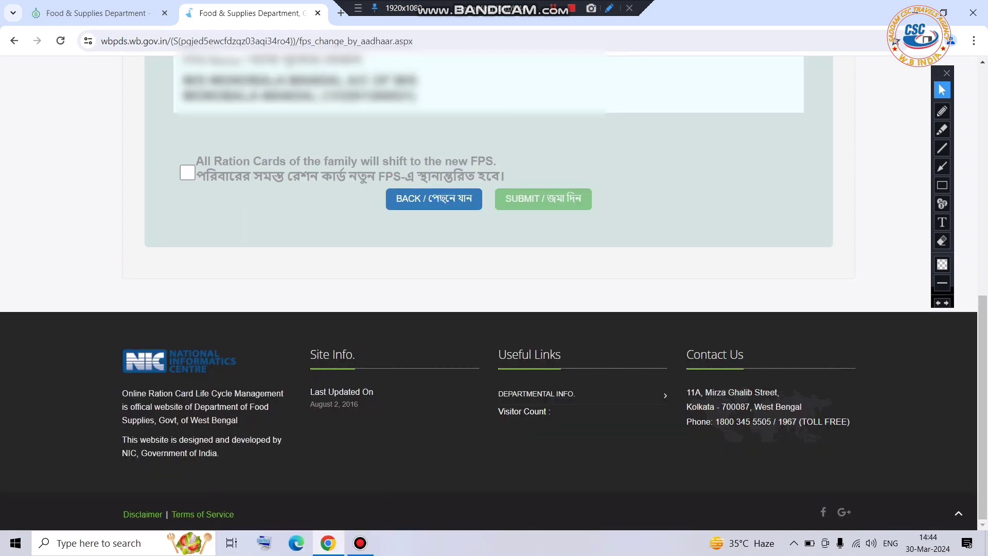
scroll(493, 257, up, 3)
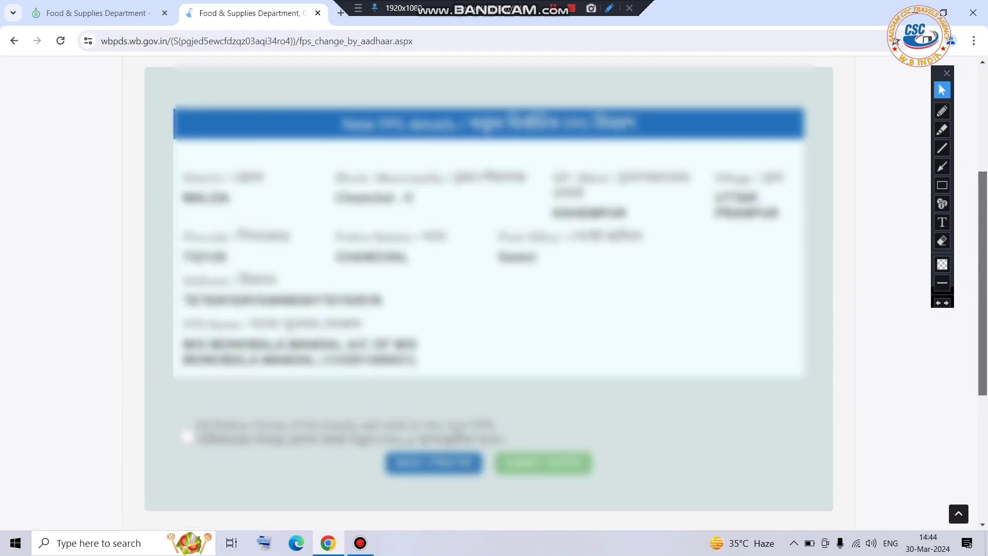
scroll(494, 283, down, 3)
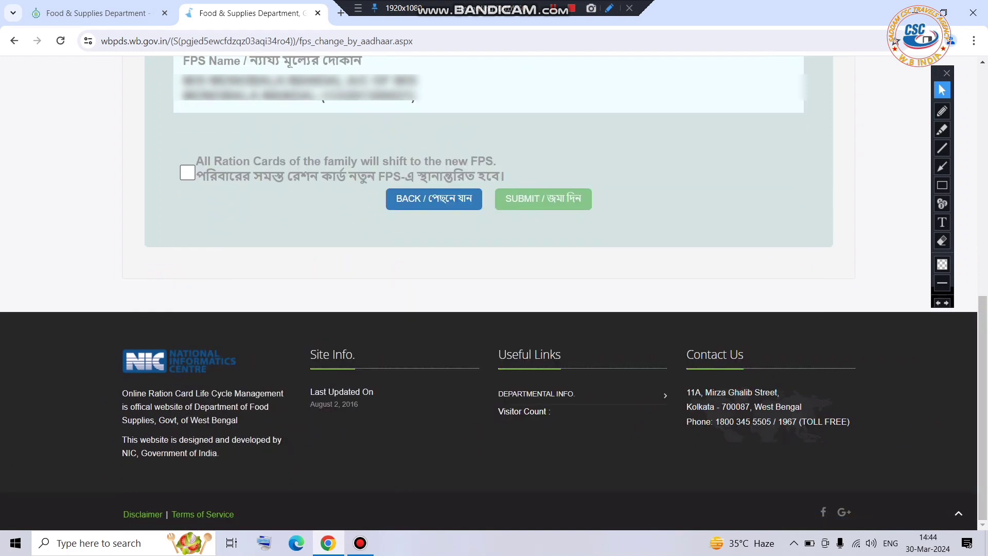
click(187, 173)
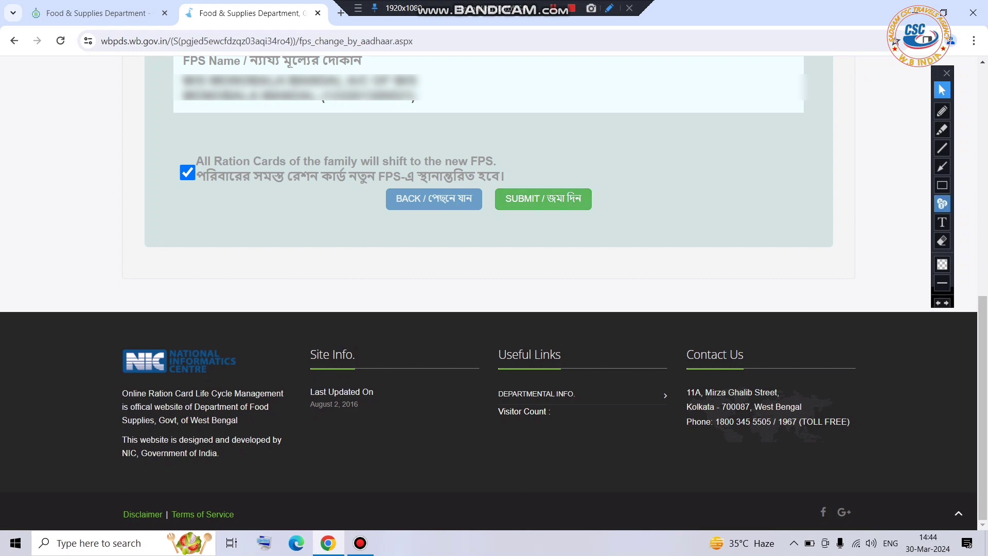
click(942, 185)
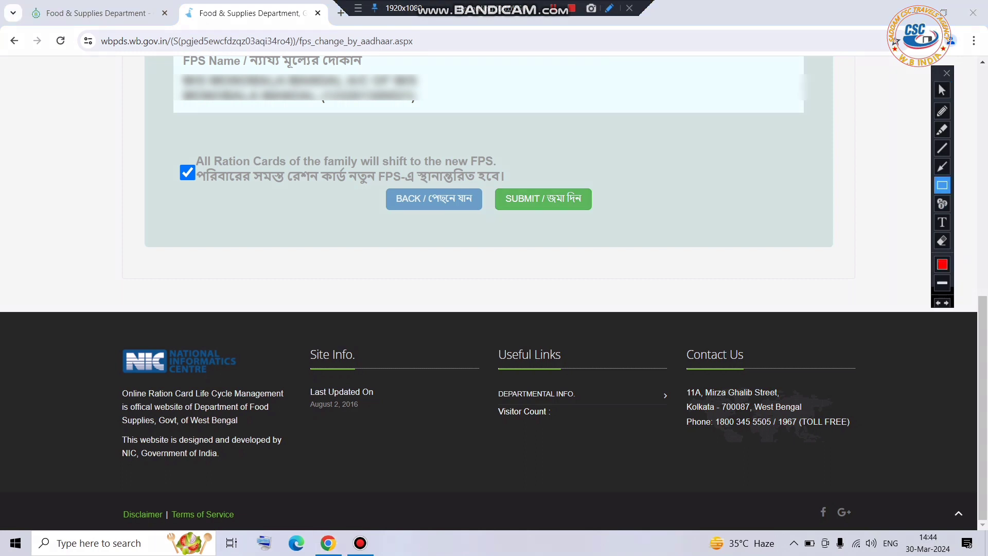
mouse_move(481, 176)
mouse_down()
mouse_move(521, 225)
mouse_move(609, 223)
mouse_up()
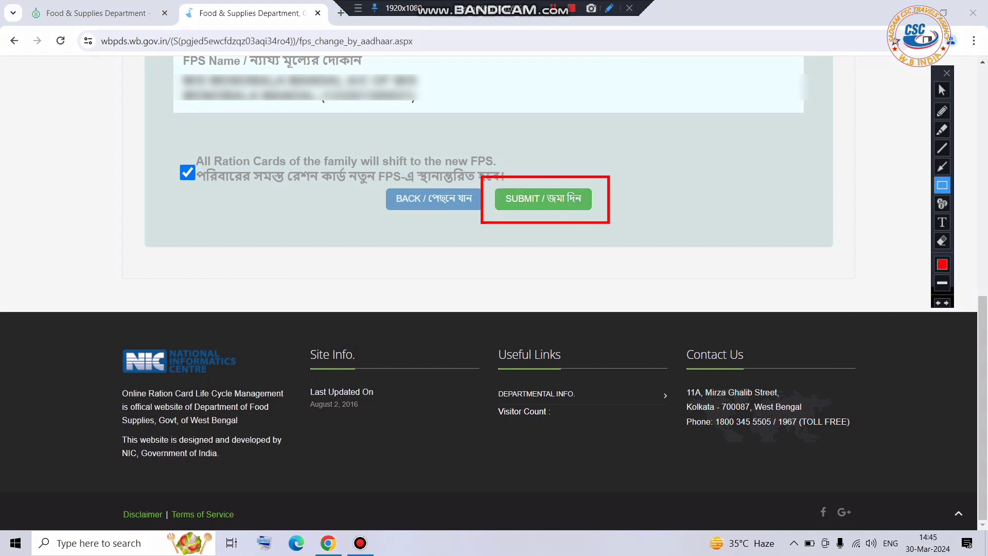
click(942, 90)
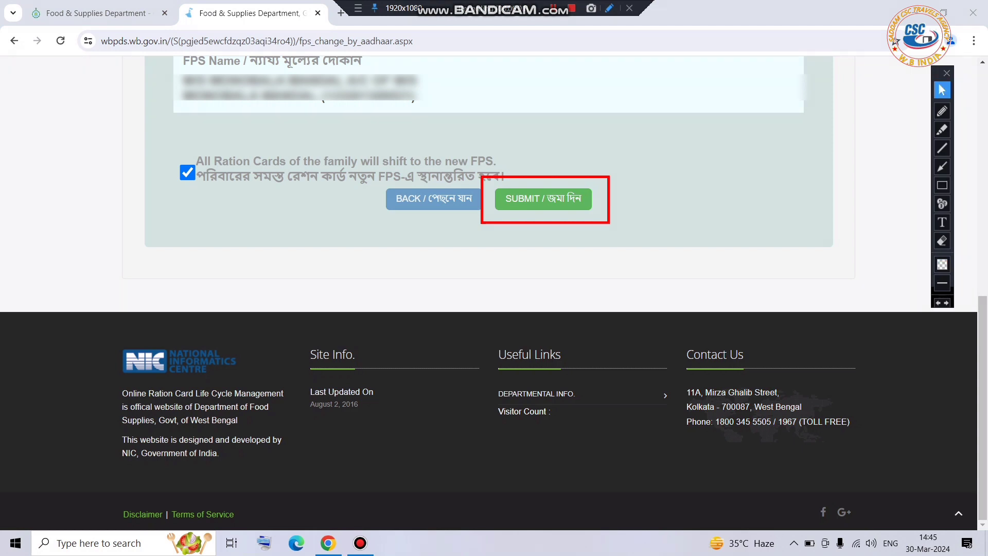